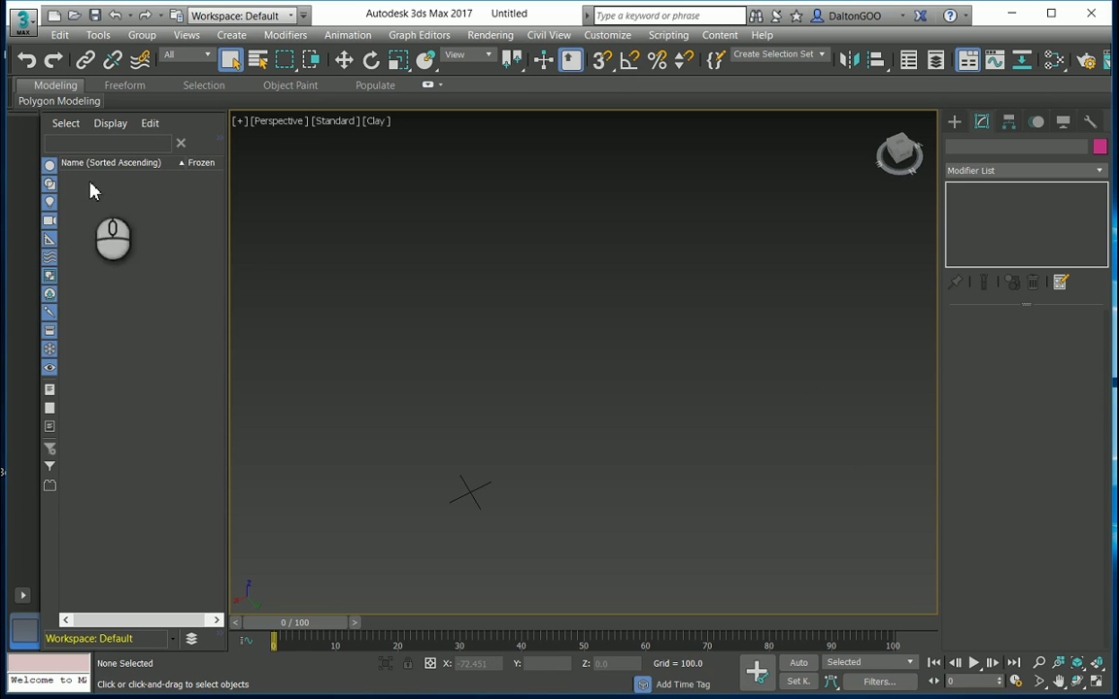
- Import BOB_ArmrestEnding.dwg into the scene, accepting the default DWG/DXF import options
{"action": "left_click", "coordinate": [22, 19]}
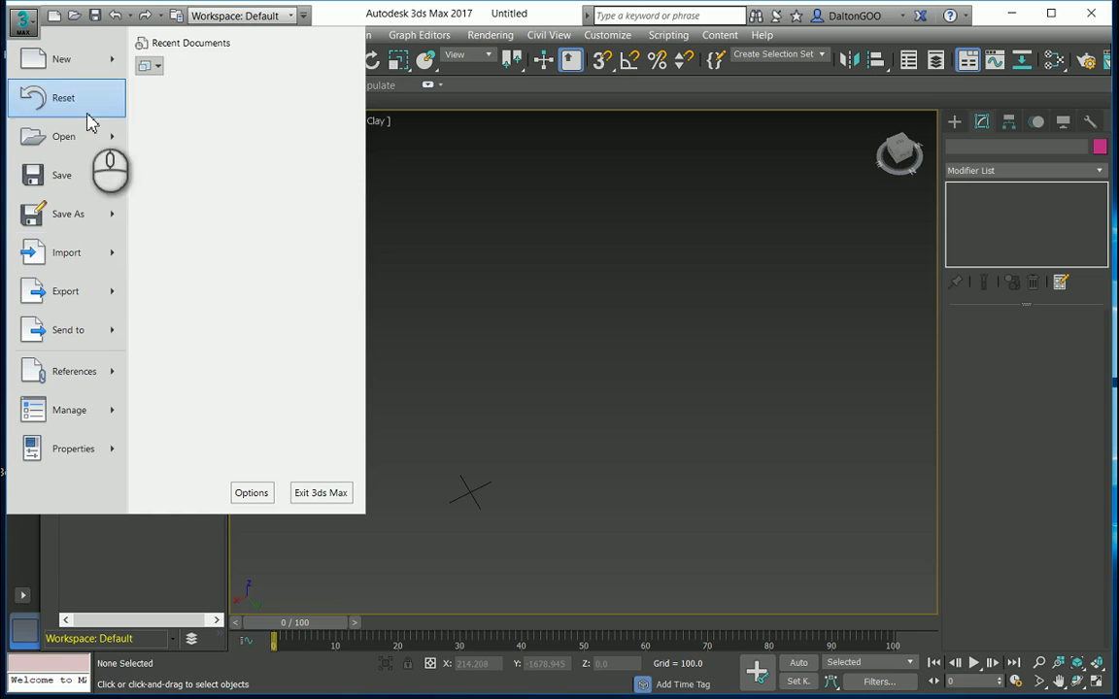
{"action": "mouse_move", "coordinate": [89, 258]}
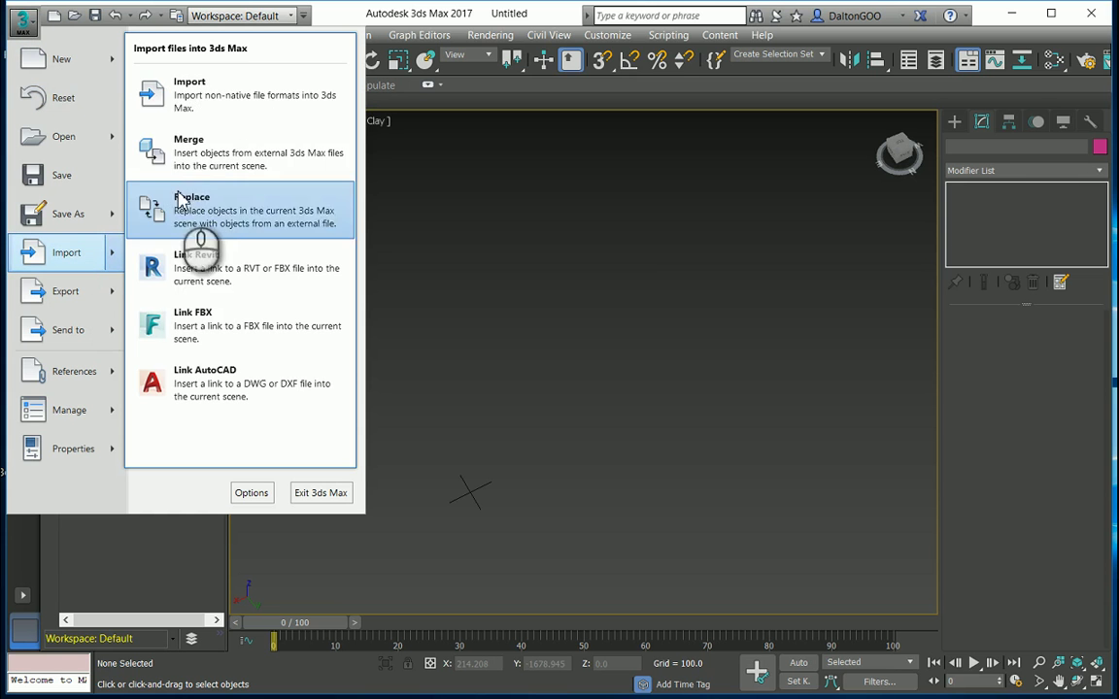
{"action": "left_click", "coordinate": [201, 112]}
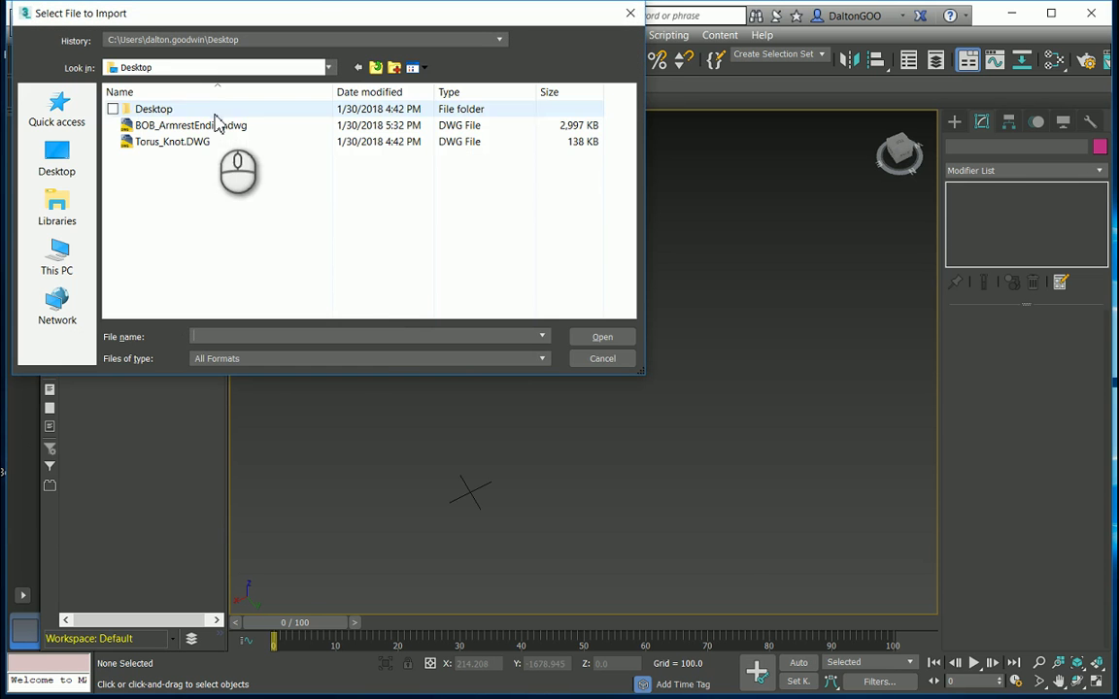
{"action": "left_click", "coordinate": [421, 366]}
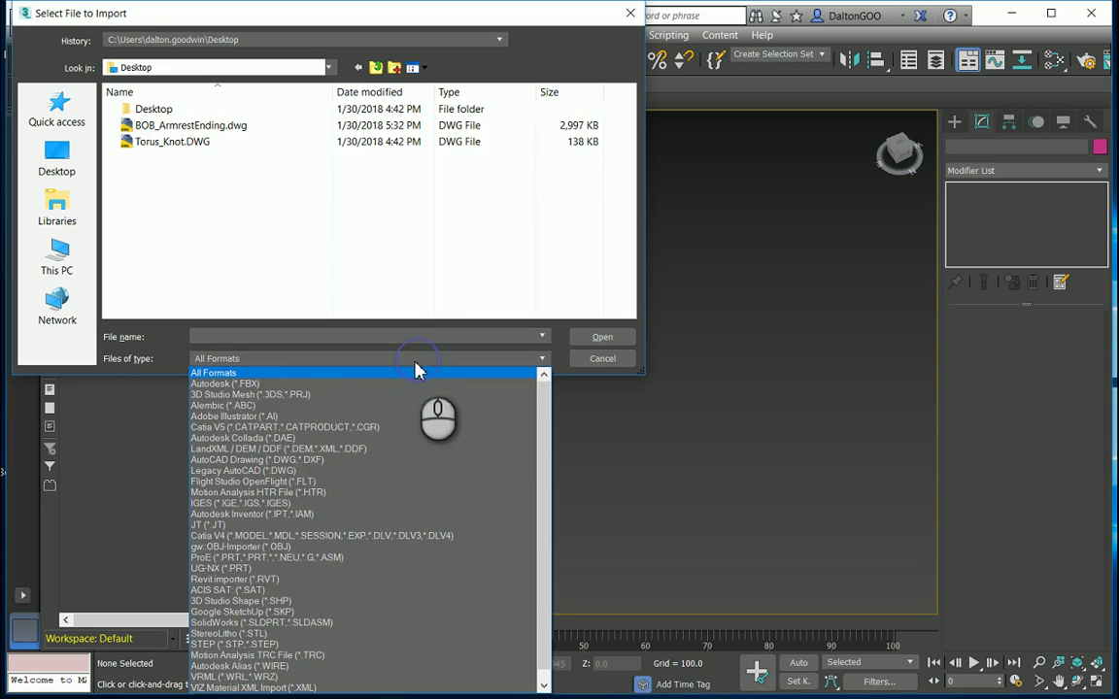
{"action": "left_click", "coordinate": [233, 363]}
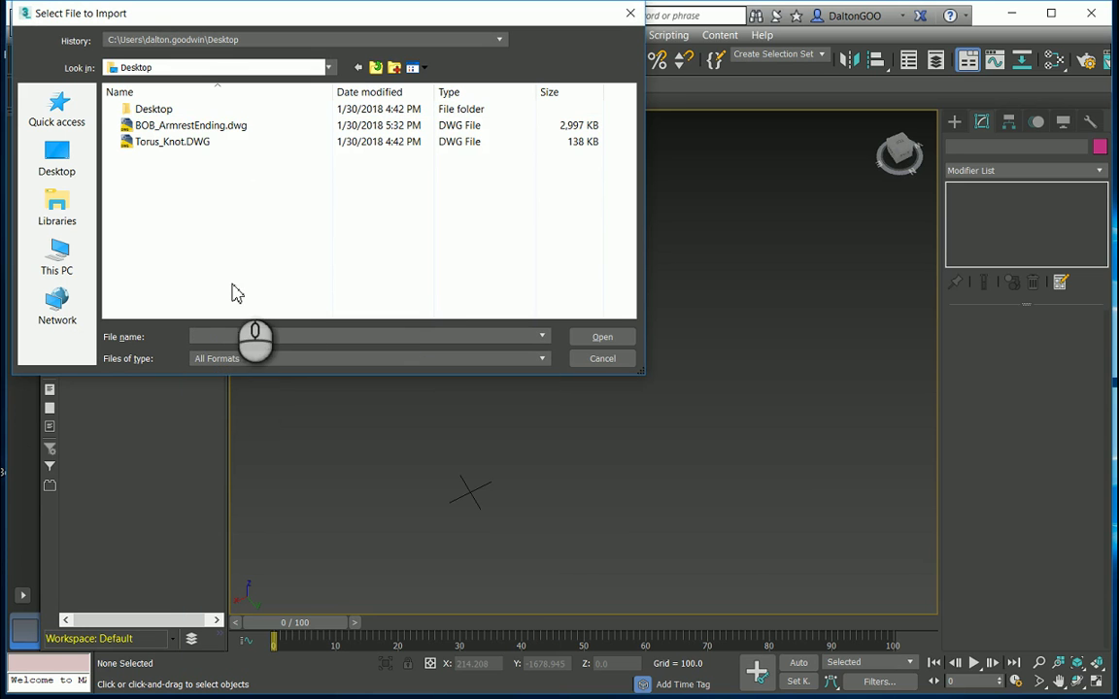
{"action": "left_click", "coordinate": [176, 132]}
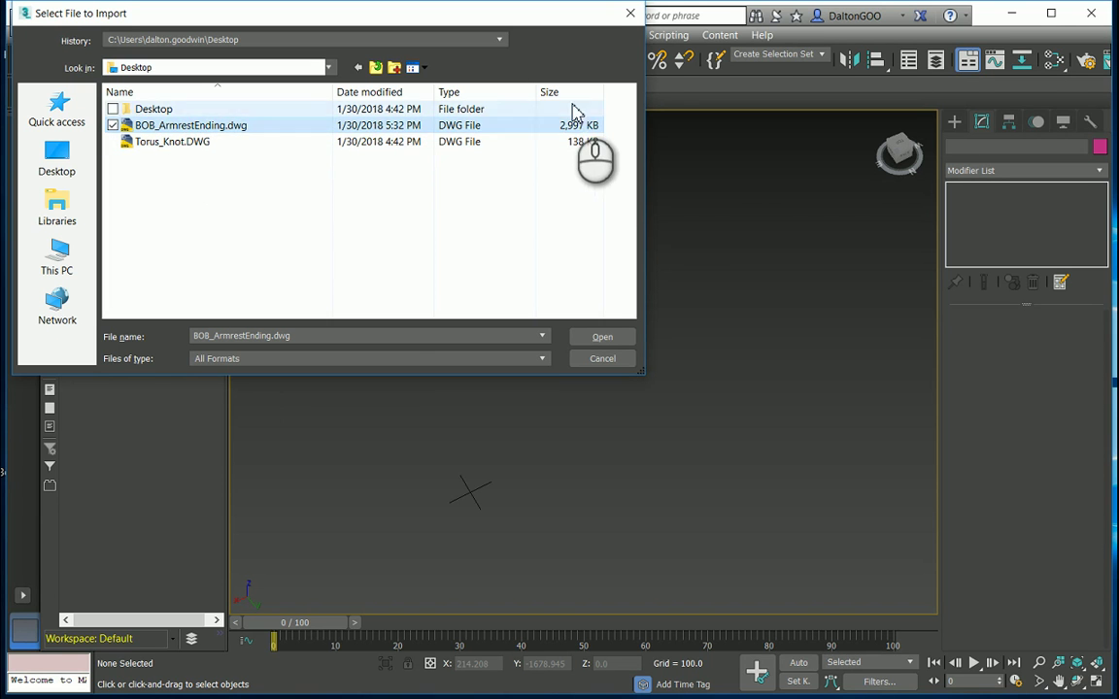
{"action": "left_click", "coordinate": [603, 338]}
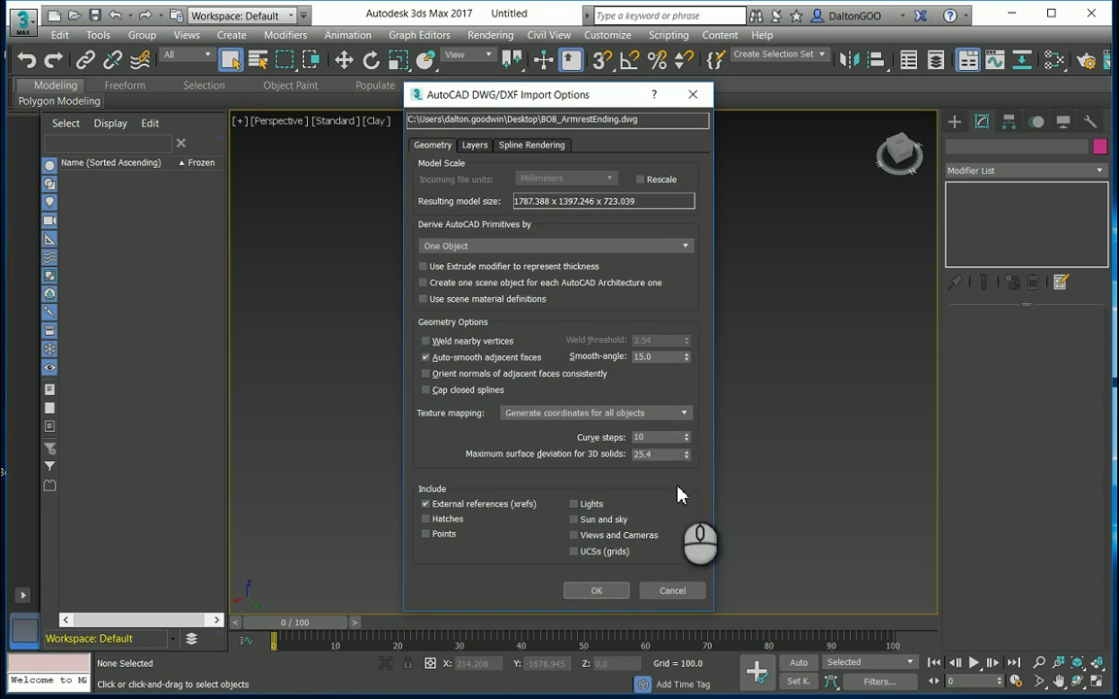
{"action": "left_click", "coordinate": [598, 592]}
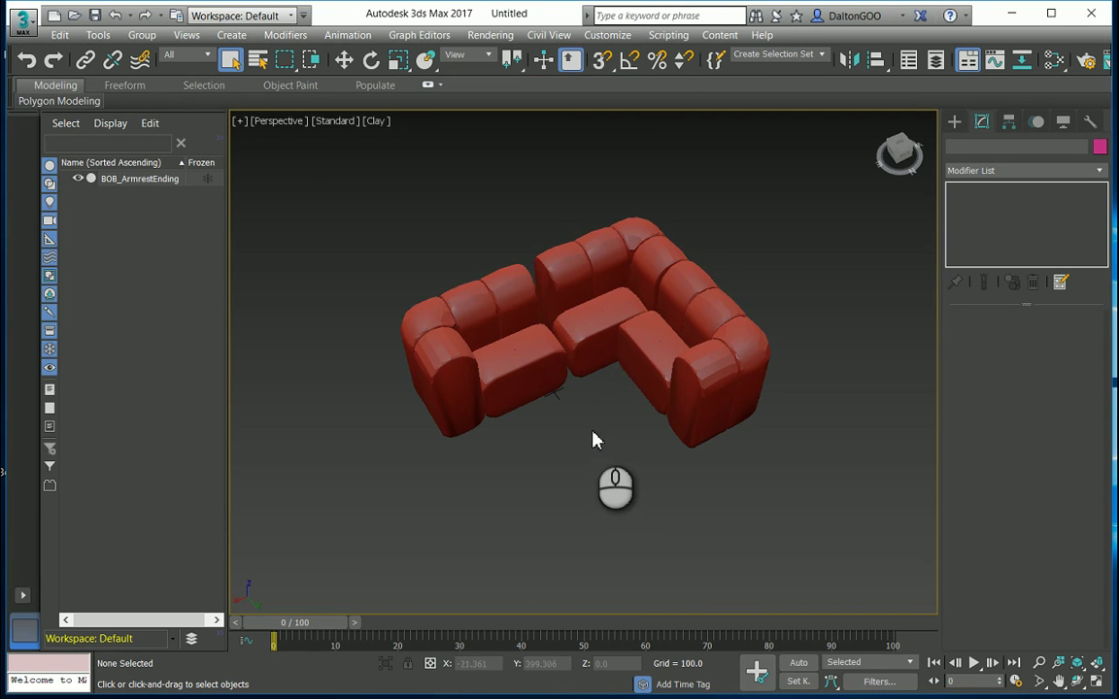
- Select the couch, switch the viewport to Hidden Line shading, and orbit to a three-quarter view
{"action": "left_click", "coordinate": [579, 329]}
{"action": "left_click", "coordinate": [377, 120]}
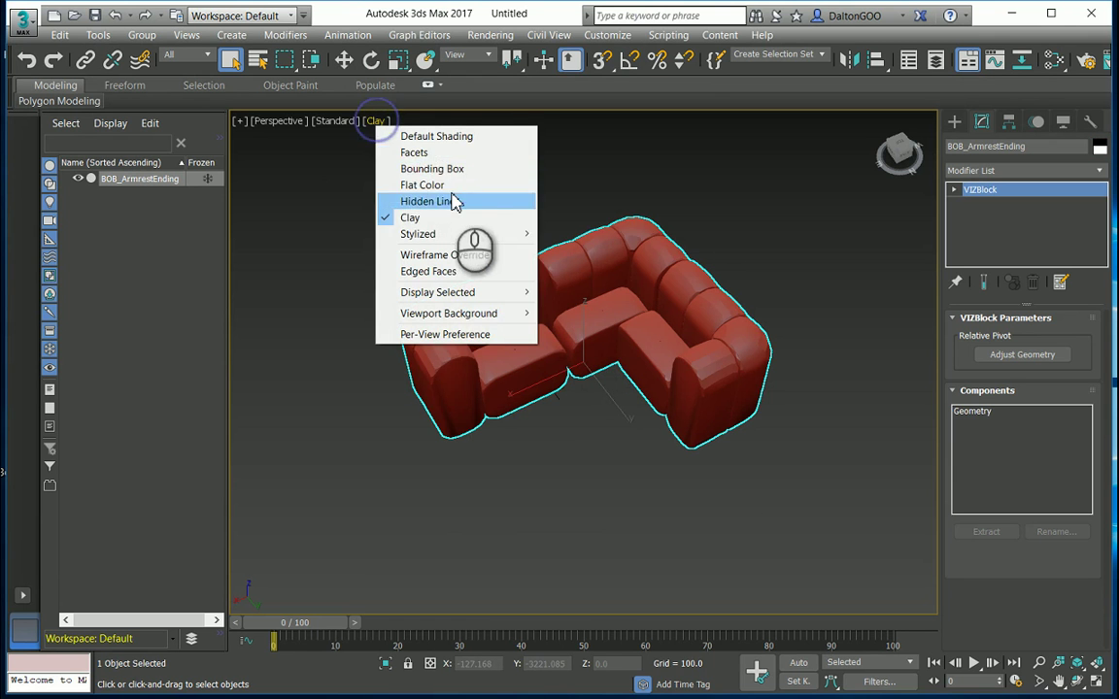
{"action": "left_click", "coordinate": [456, 205]}
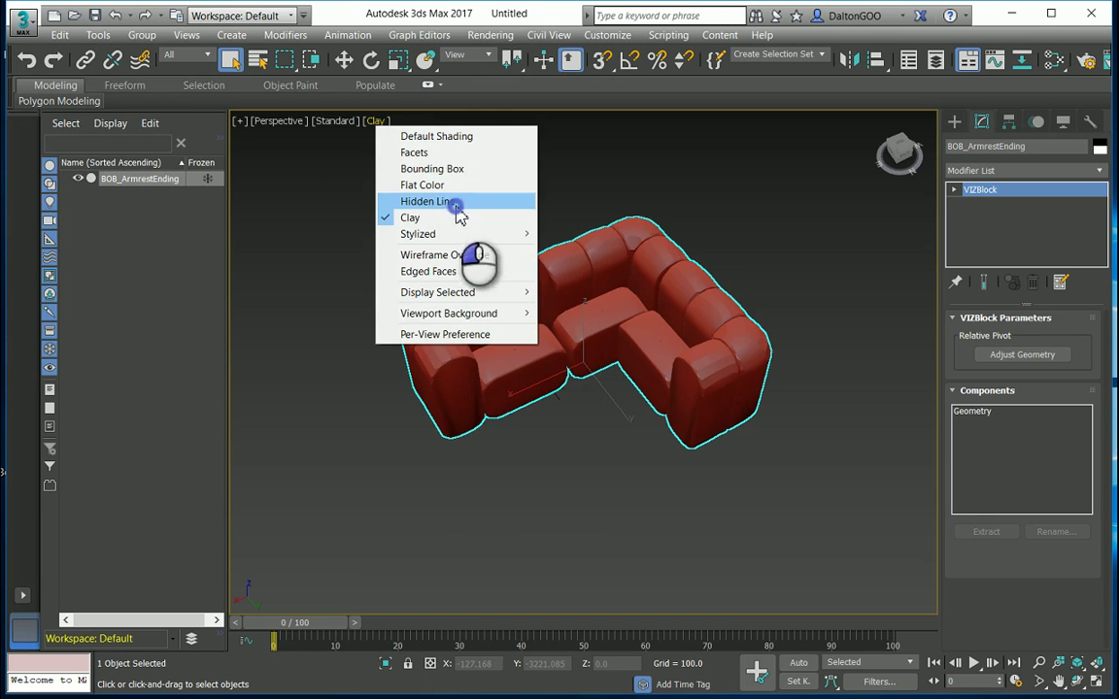
{"action": "scroll", "coordinate": [690, 362], "scroll_direction": "up", "scroll_amount": 5}
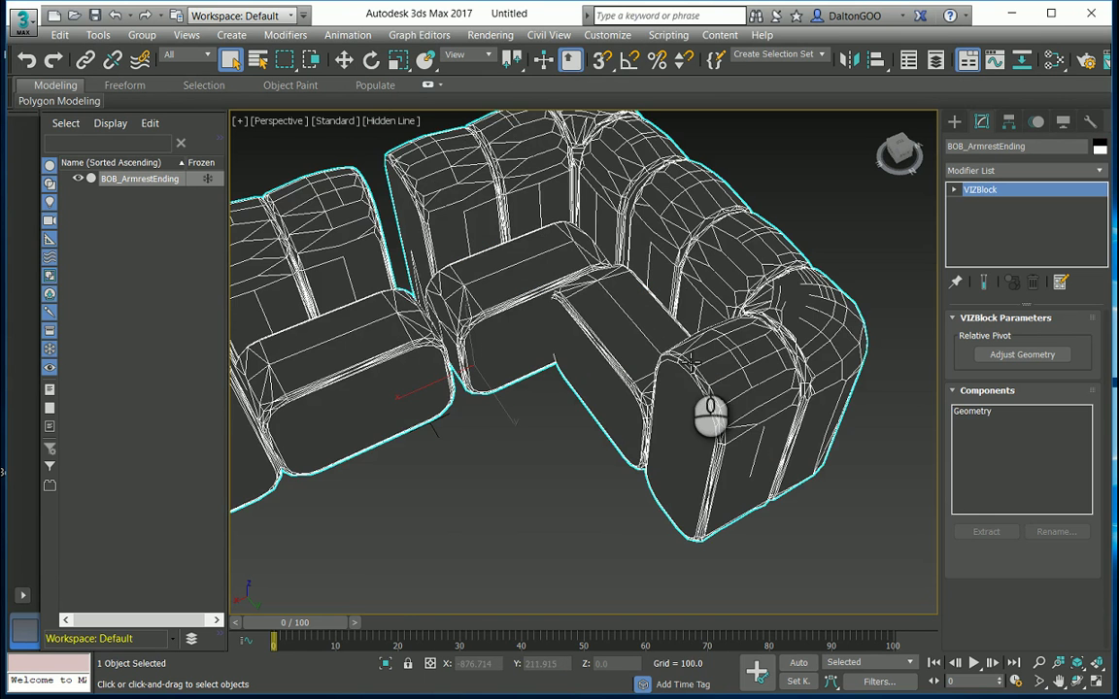
{"action": "middle_click_drag", "start_coordinate": [667, 350], "coordinate": [670, 350]}
{"action": "left_click", "coordinate": [585, 353]}
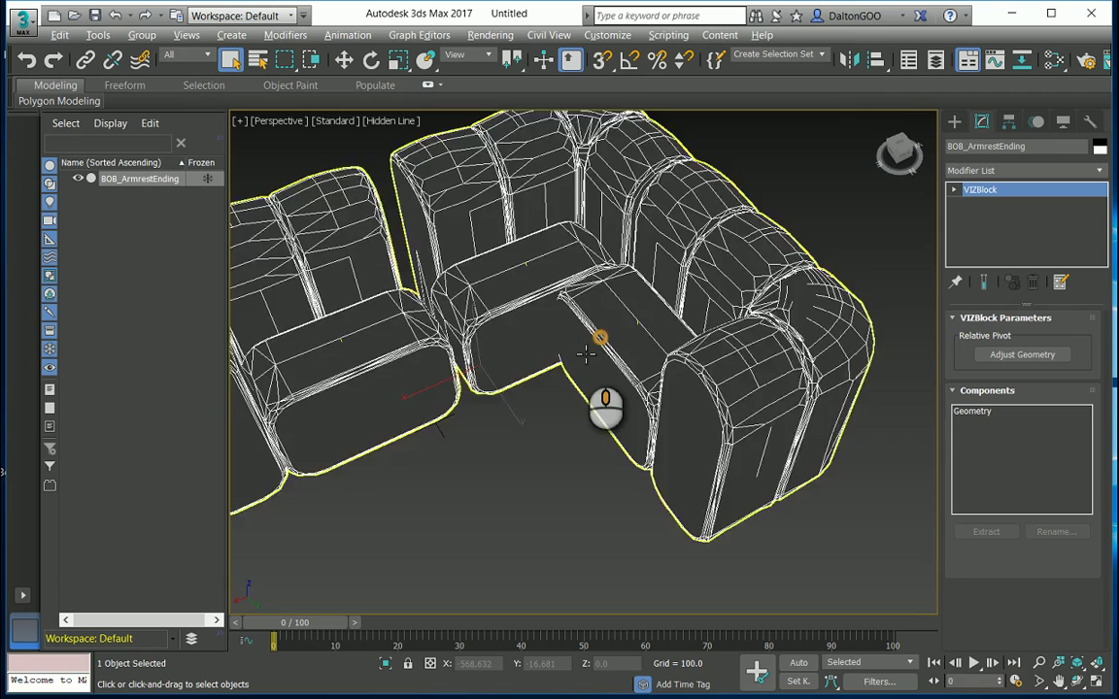
{"action": "middle_click_drag", "start_coordinate": [585, 354], "coordinate": [600, 325], "text": "alt"}
{"action": "middle_click_drag", "start_coordinate": [719, 173], "coordinate": [707, 180], "text": "alt"}
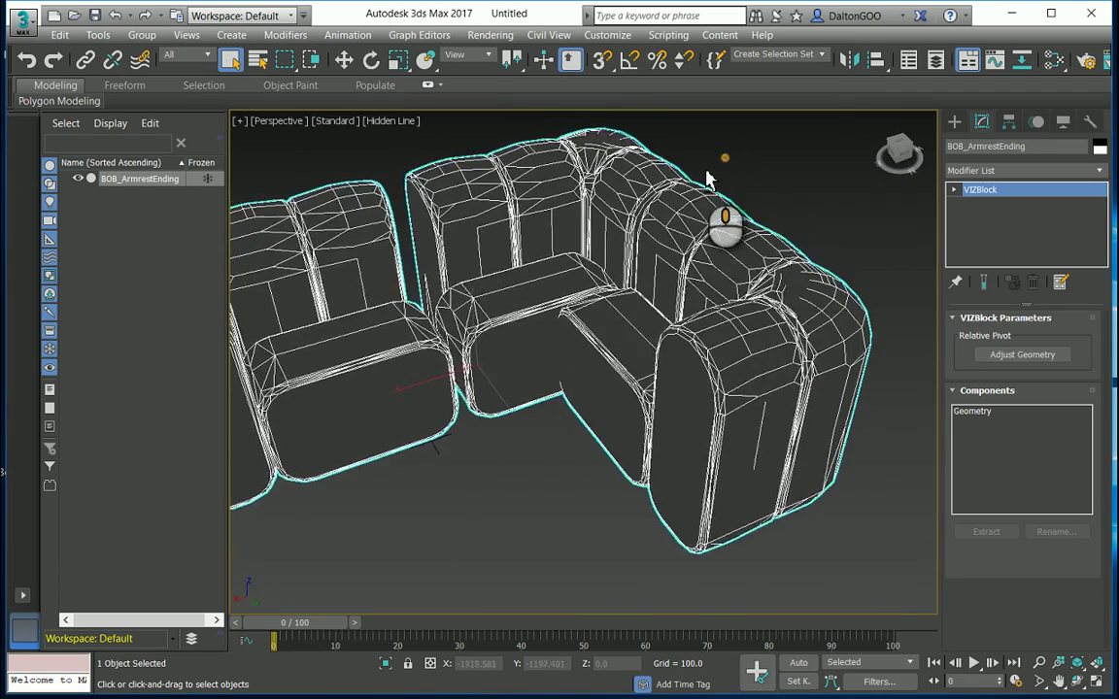
{"action": "scroll", "coordinate": [707, 180], "scroll_direction": "down", "scroll_amount": 5}
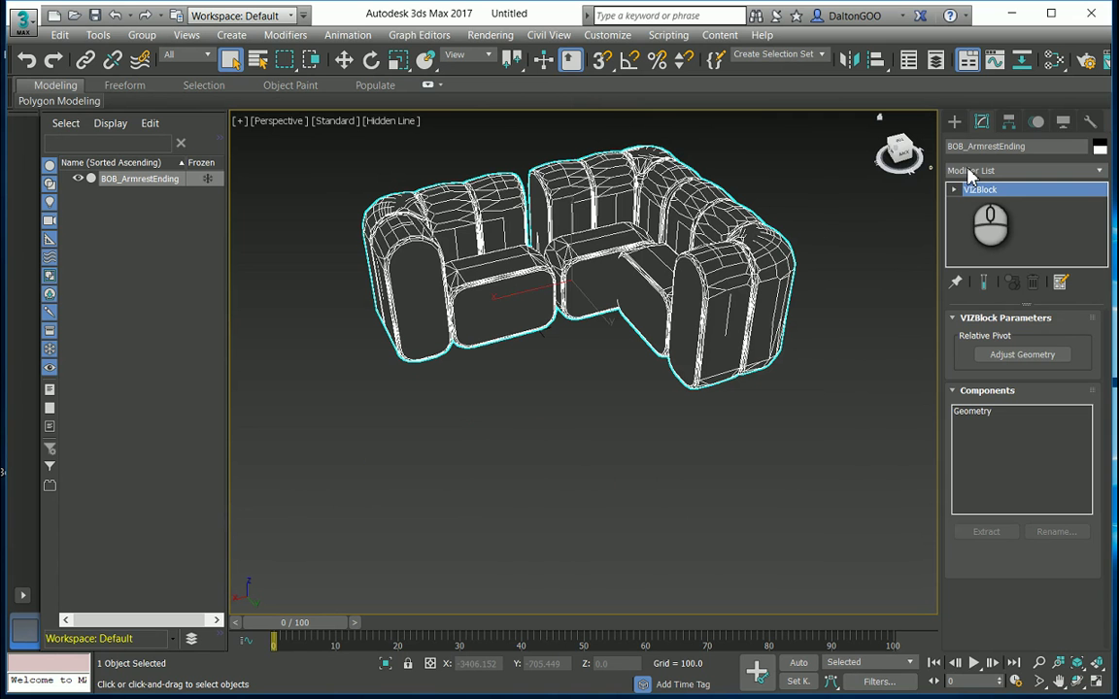
- Apply a ProOptimizer modifier to the couch and calculate its 3372-to-3366 point statistics
{"action": "left_click", "coordinate": [970, 170]}
{"action": "scroll", "coordinate": [1010, 301], "scroll_direction": "down", "scroll_amount": 5}
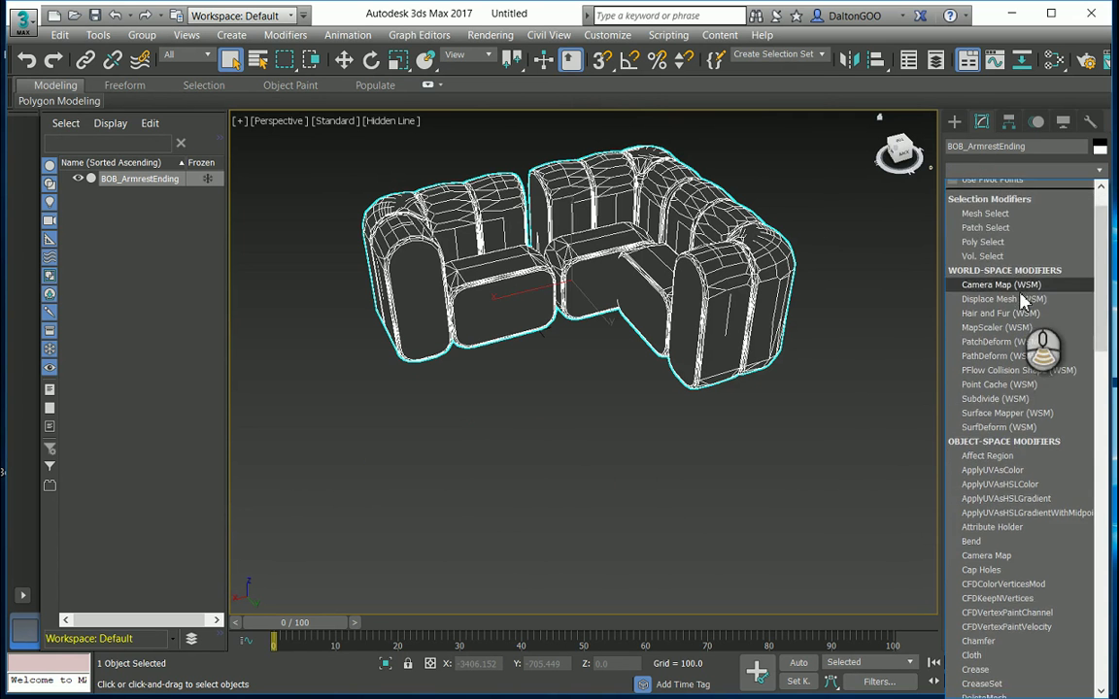
{"action": "scroll", "coordinate": [1022, 306], "scroll_direction": "down", "scroll_amount": 10}
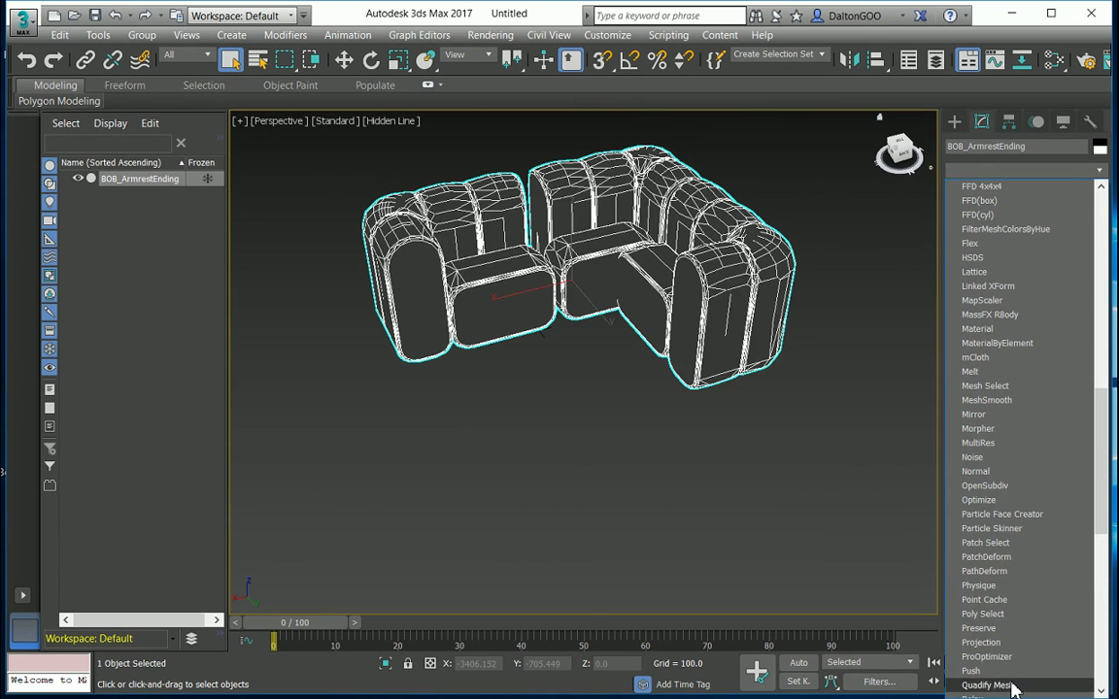
{"action": "scroll", "coordinate": [1000, 664], "scroll_direction": "up", "scroll_amount": 1}
{"action": "left_click", "coordinate": [990, 684]}
{"action": "left_click", "coordinate": [1002, 412]}
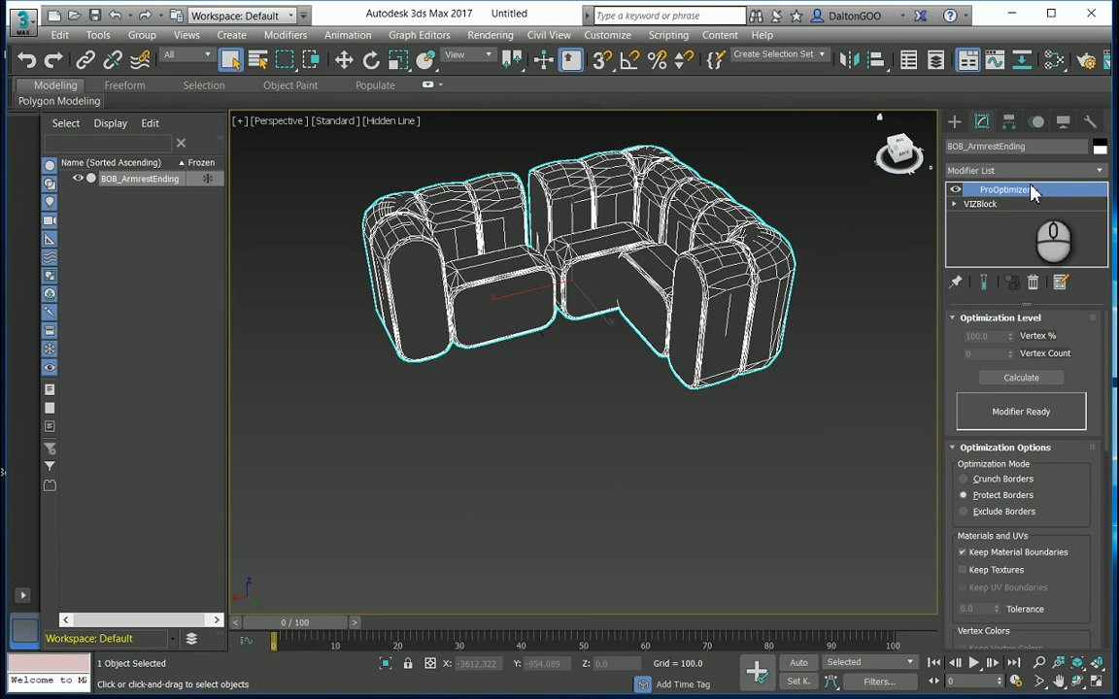
{"action": "left_click", "coordinate": [1043, 382]}
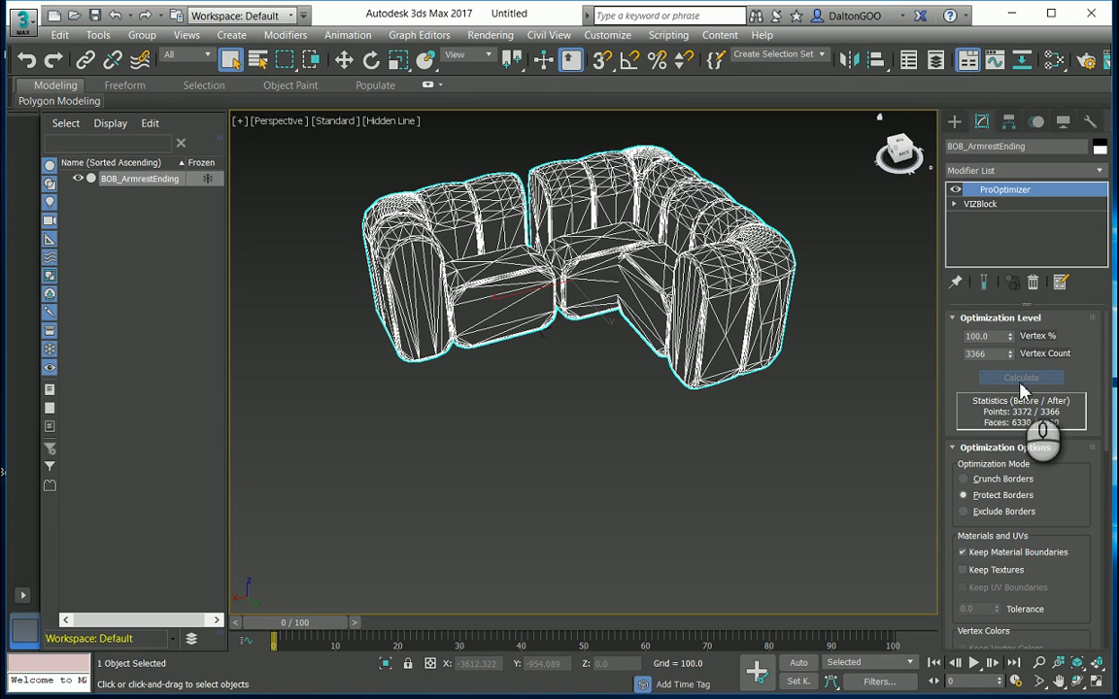
- Set the ProOptimizer vertex count target to 2000, then the Vertex % to 20
{"action": "double_click", "coordinate": [972, 355]}
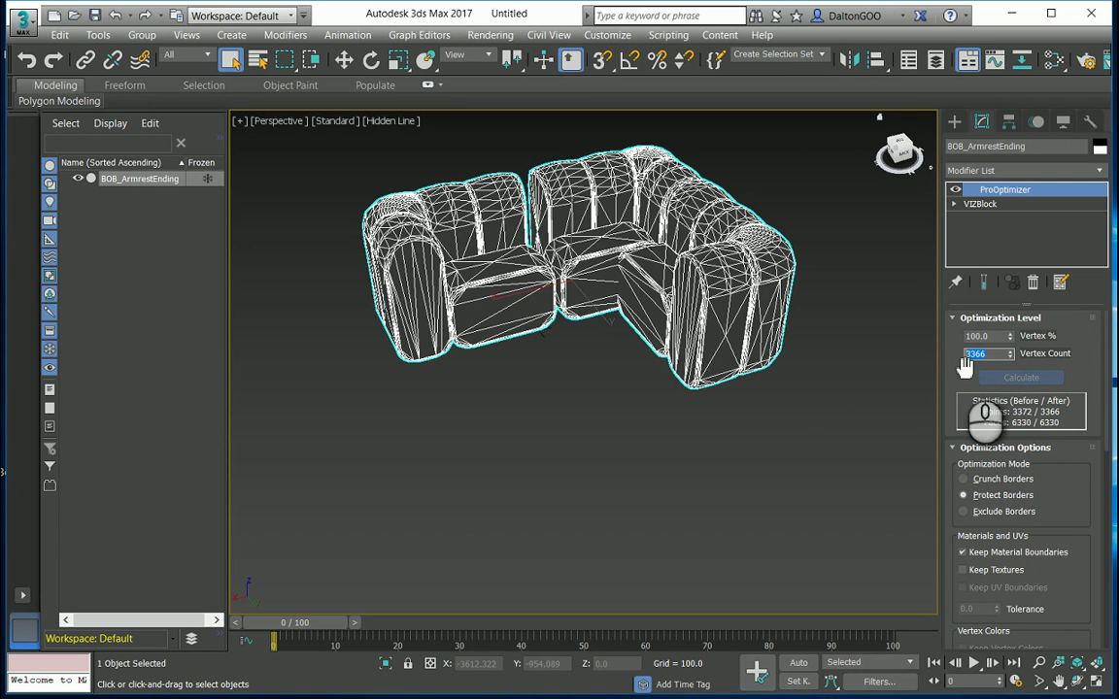
{"action": "key", "text": "Return"}
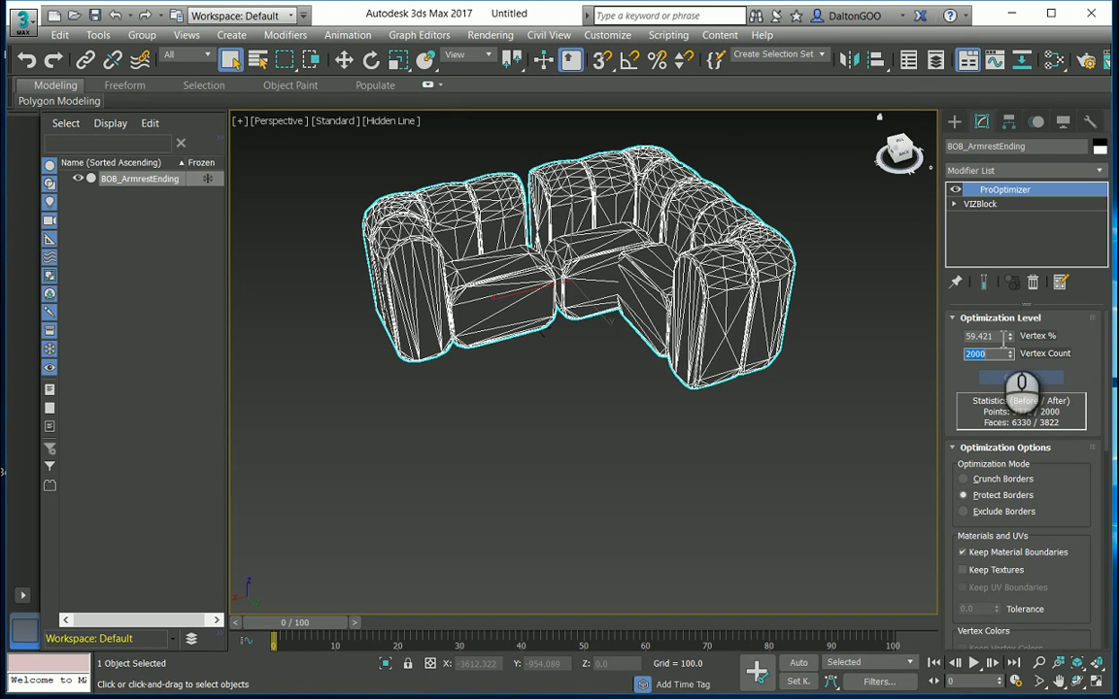
{"action": "left_click_drag", "start_coordinate": [992, 336], "coordinate": [965, 335]}
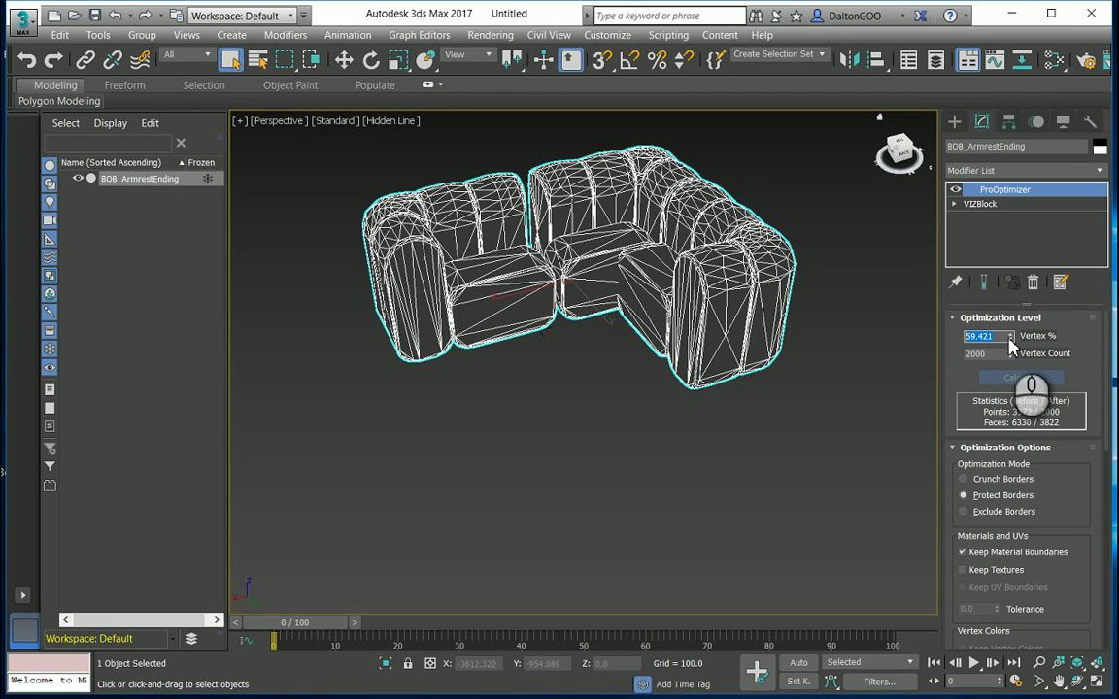
{"action": "mouse_move", "coordinate": [1011, 336]}
{"action": "left_mouse_down"}
{"action": "mouse_move", "coordinate": [1015, 436]}
{"action": "mouse_move", "coordinate": [1010, 347]}
{"action": "left_mouse_up"}
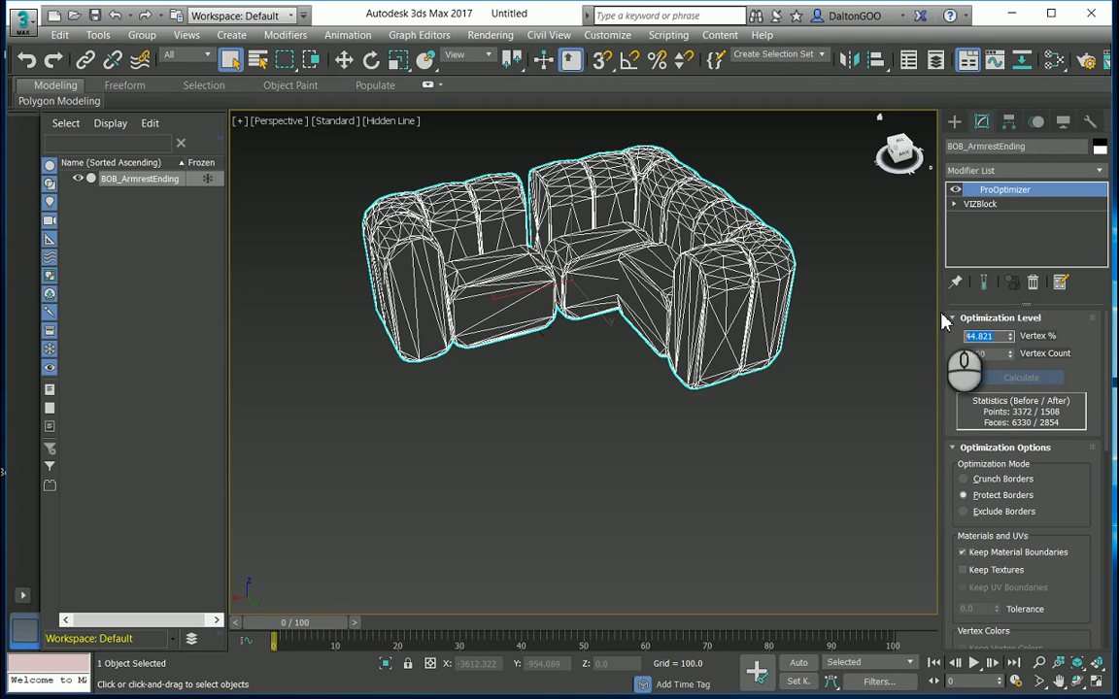
{"action": "type", "text": "20"}
{"action": "key", "text": "Return"}
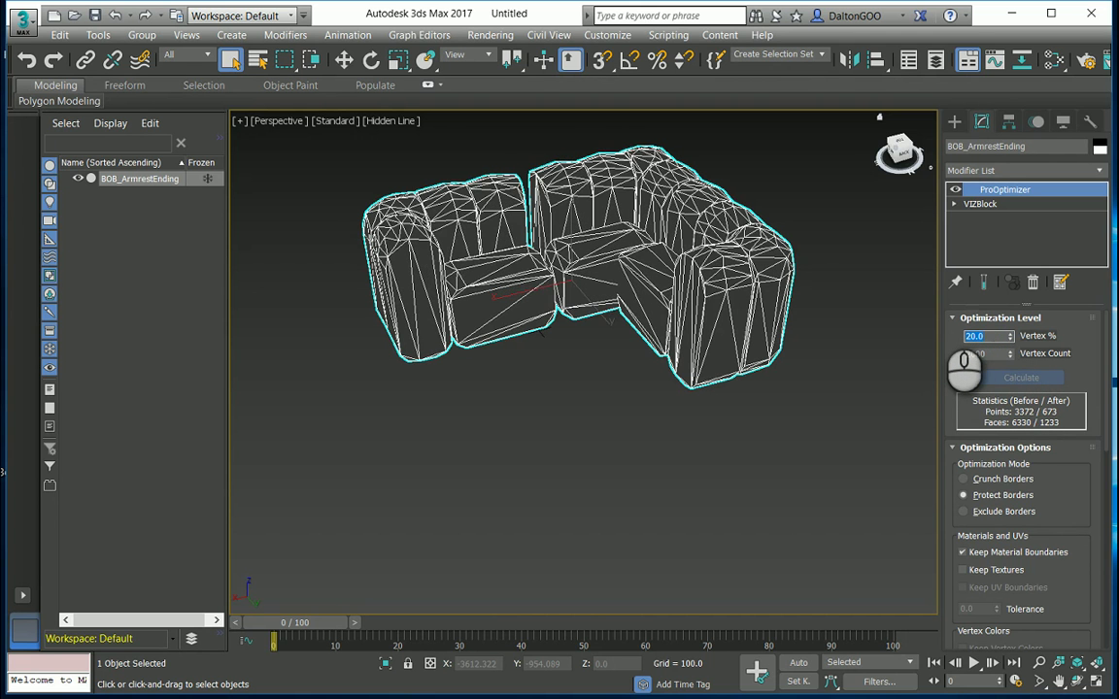
- Switch to Clay shading and lower Vertex % to 15, then 10, leaving 336 points
{"action": "left_click", "coordinate": [398, 121]}
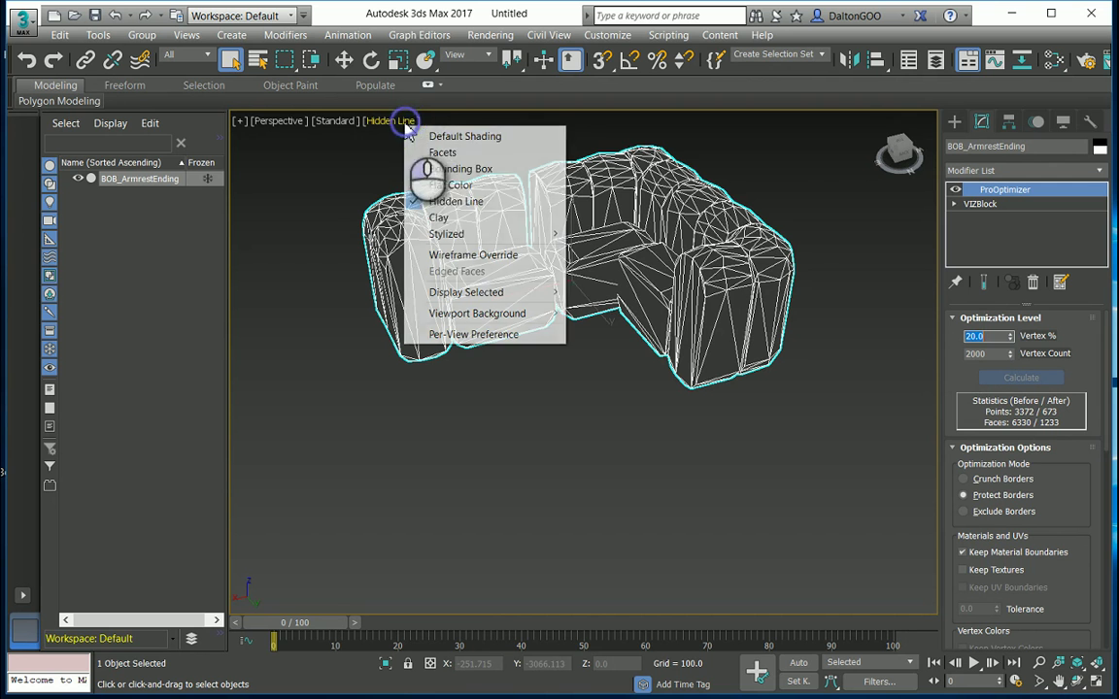
{"action": "left_click", "coordinate": [442, 218]}
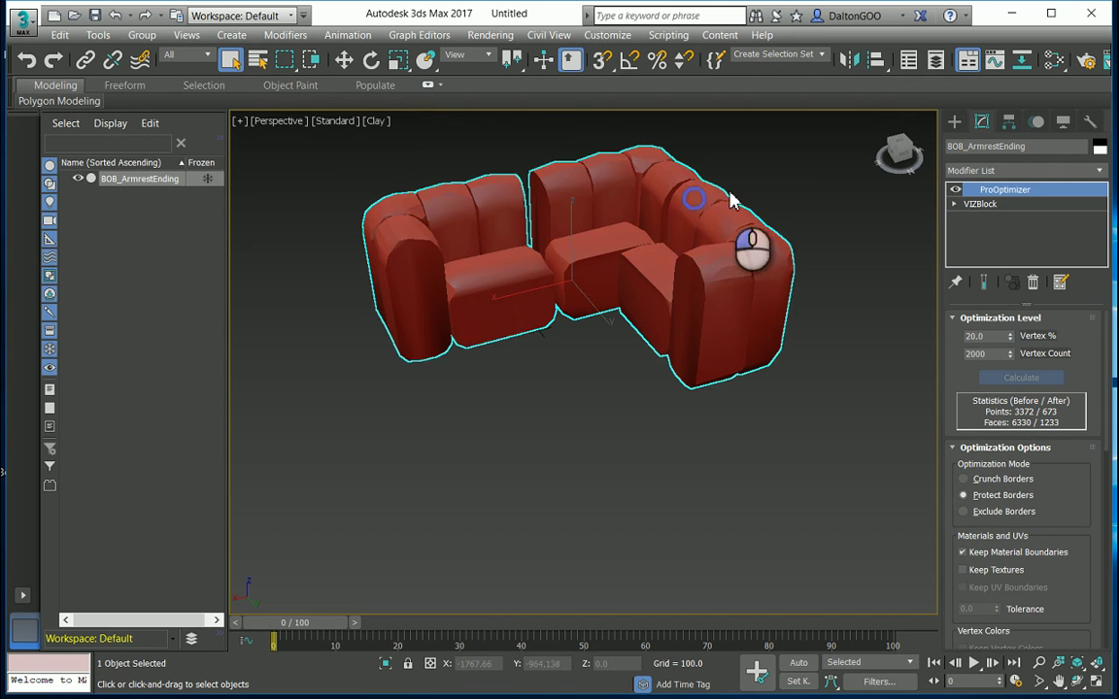
{"action": "middle_click_drag", "start_coordinate": [731, 199], "coordinate": [773, 239], "text": "alt"}
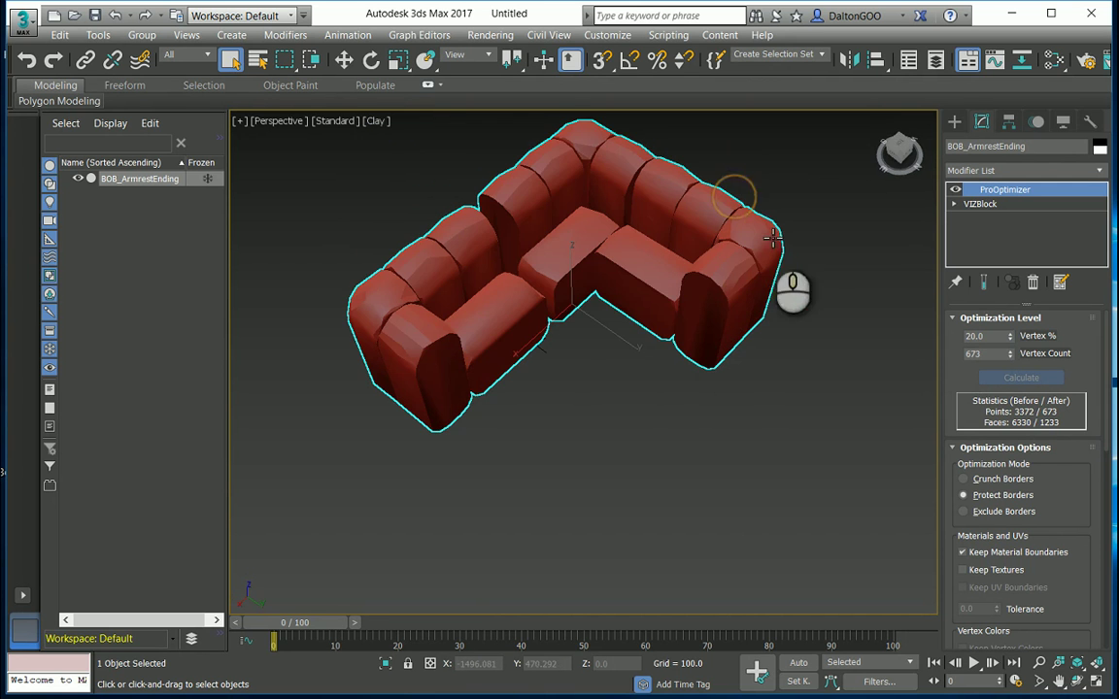
{"action": "left_click", "coordinate": [989, 335]}
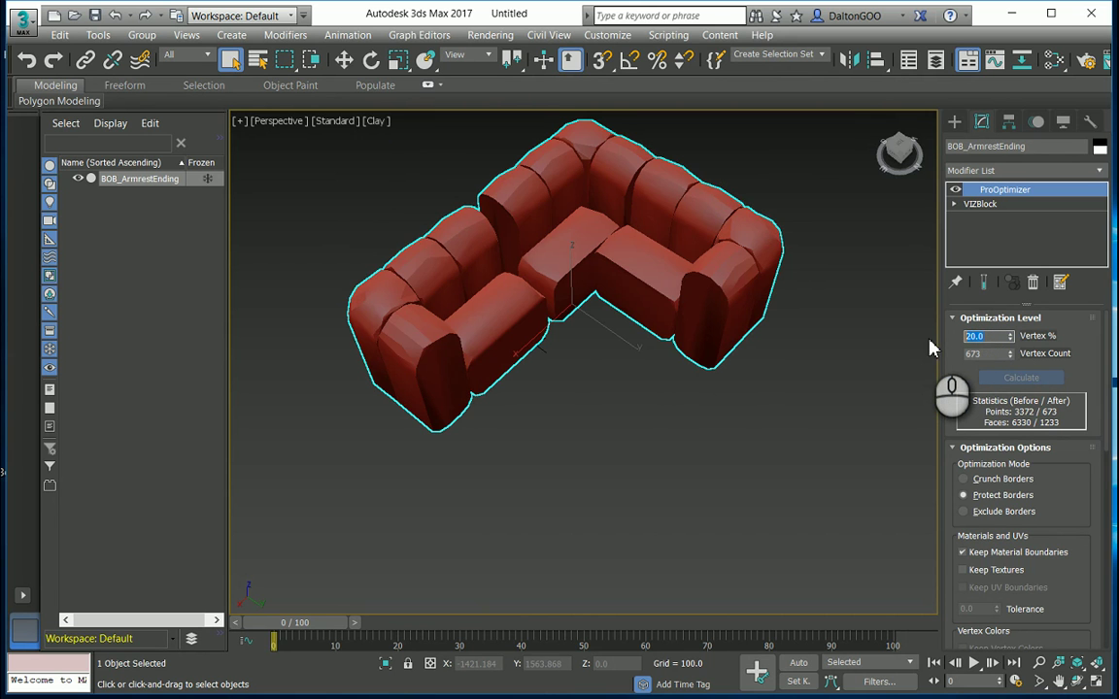
{"action": "key", "text": "Return"}
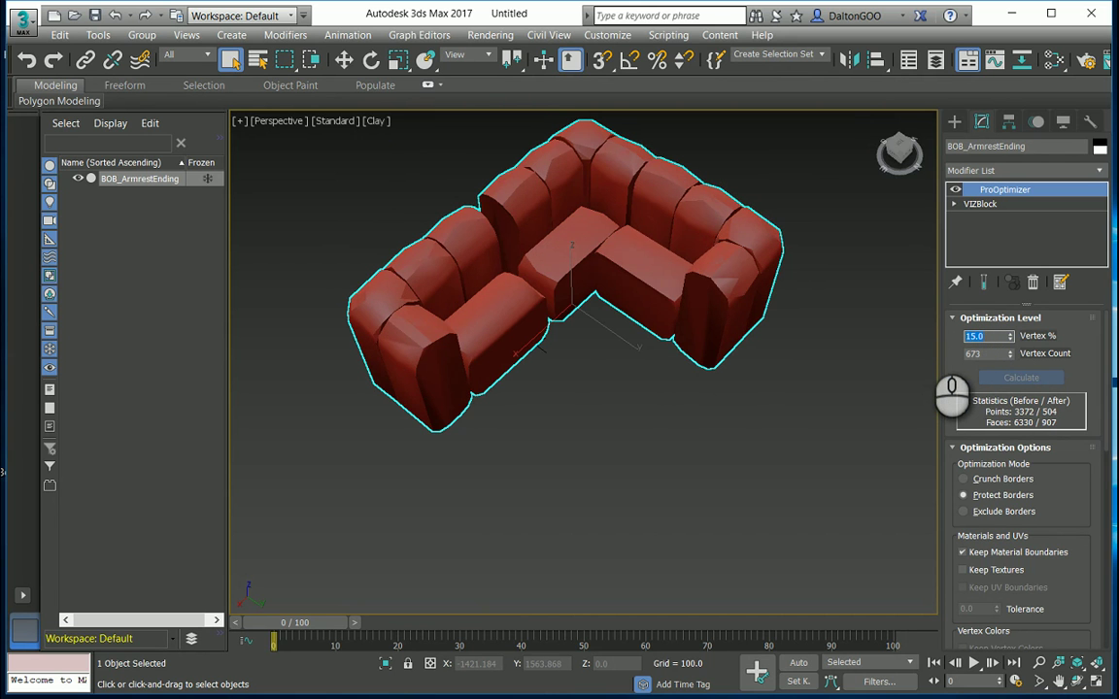
{"action": "left_click", "coordinate": [998, 336]}
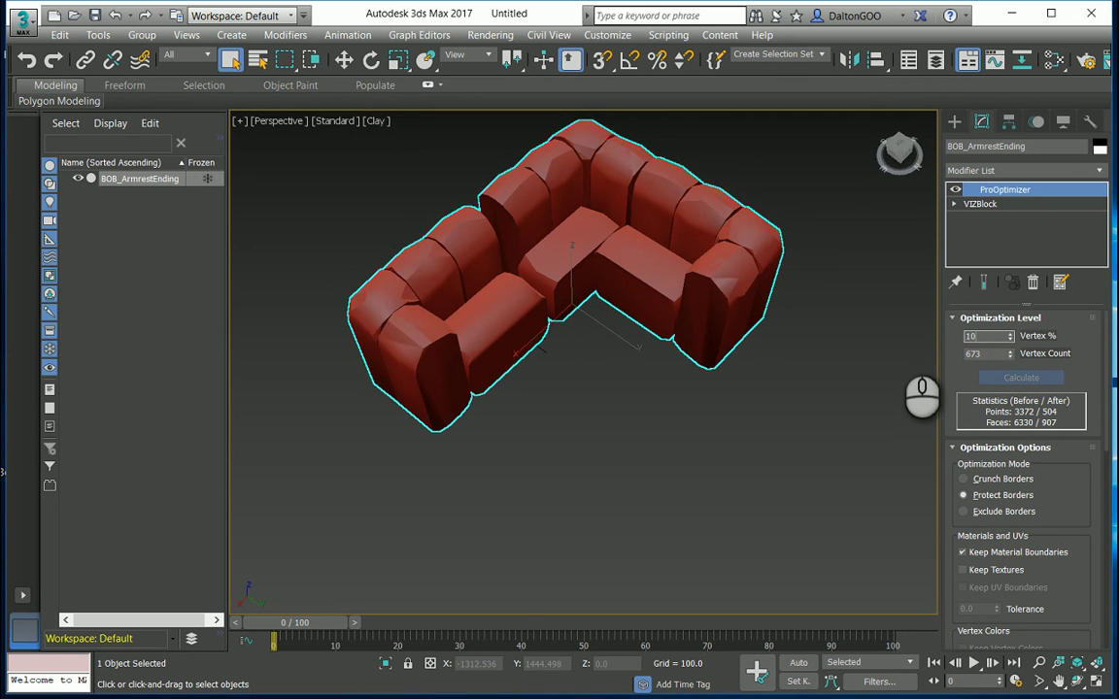
{"action": "key", "text": "Return"}
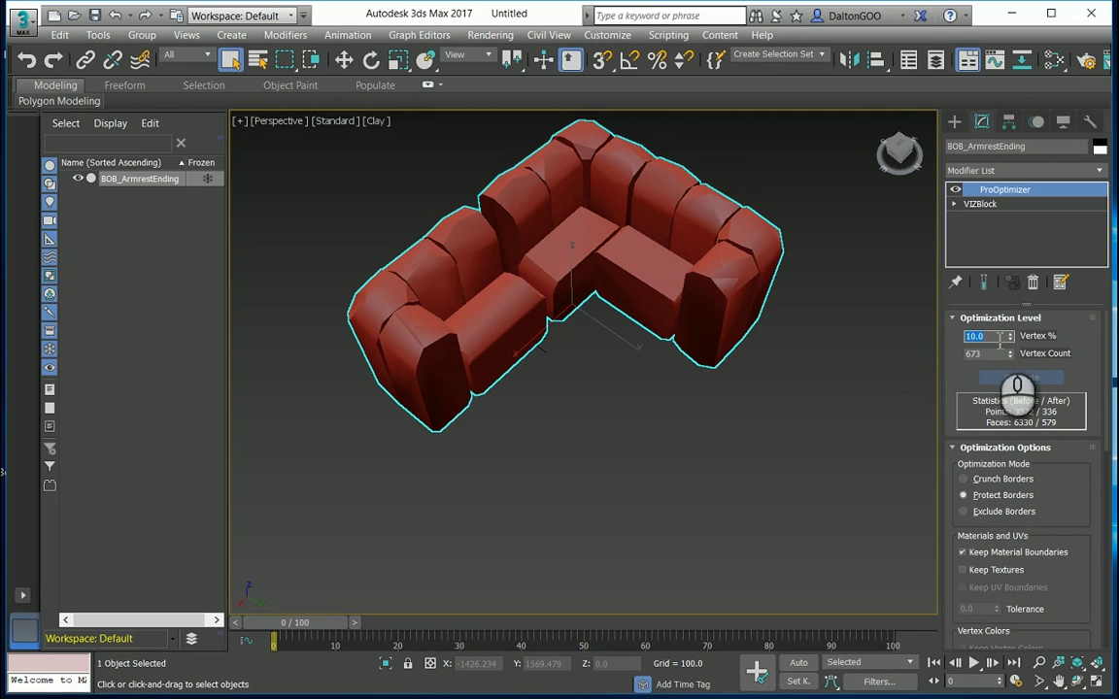
- Reposition the view of the sofa and try a 5% ProOptimizer vertex level
{"action": "scroll", "coordinate": [636, 171], "scroll_direction": "up", "scroll_amount": 5}
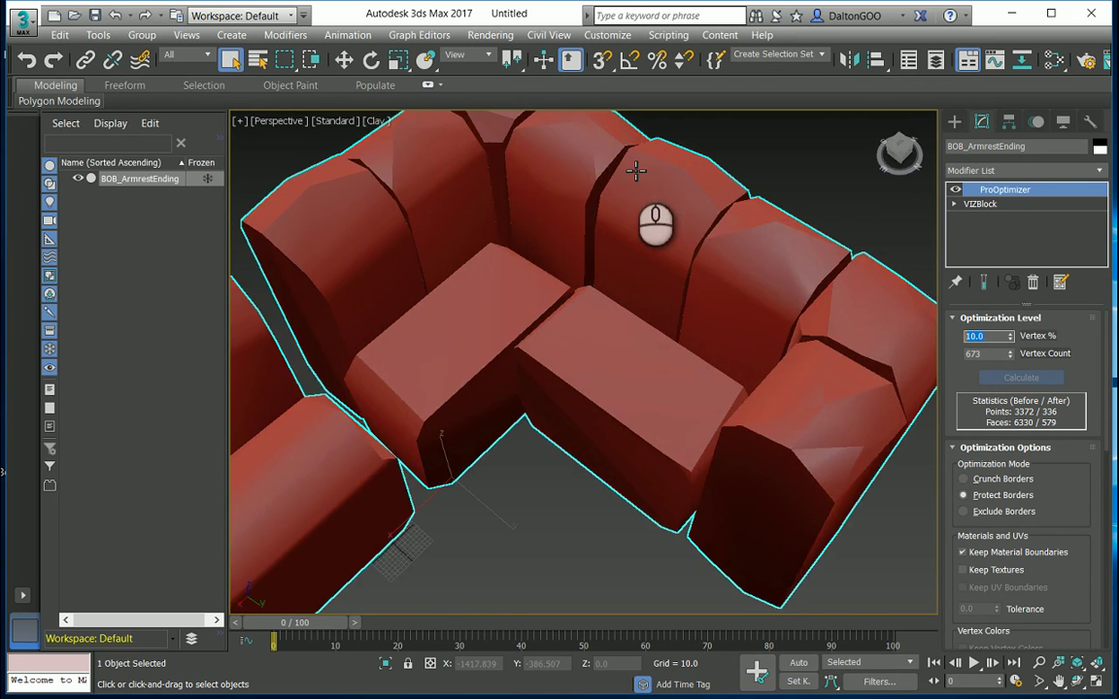
{"action": "scroll", "coordinate": [636, 170], "scroll_direction": "down", "scroll_amount": 5}
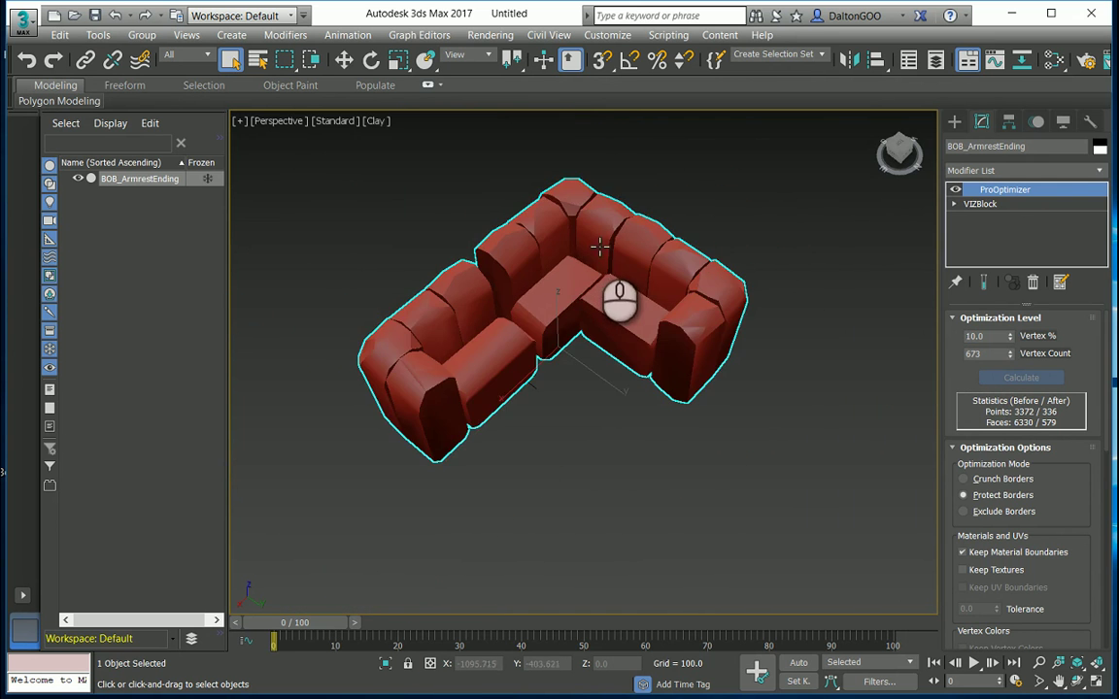
{"action": "middle_click_drag", "start_coordinate": [598, 245], "coordinate": [661, 213]}
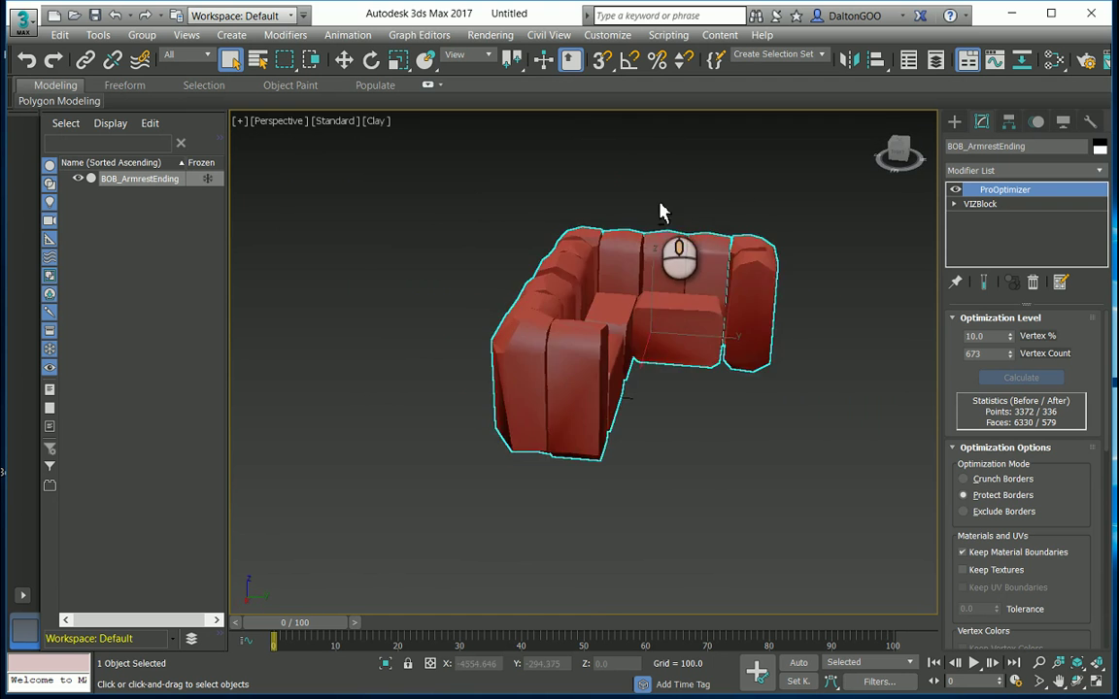
{"action": "scroll", "coordinate": [651, 234], "scroll_direction": "up", "scroll_amount": 4}
{"action": "scroll", "coordinate": [538, 276], "scroll_direction": "down", "scroll_amount": 4}
{"action": "double_click", "coordinate": [974, 335]}
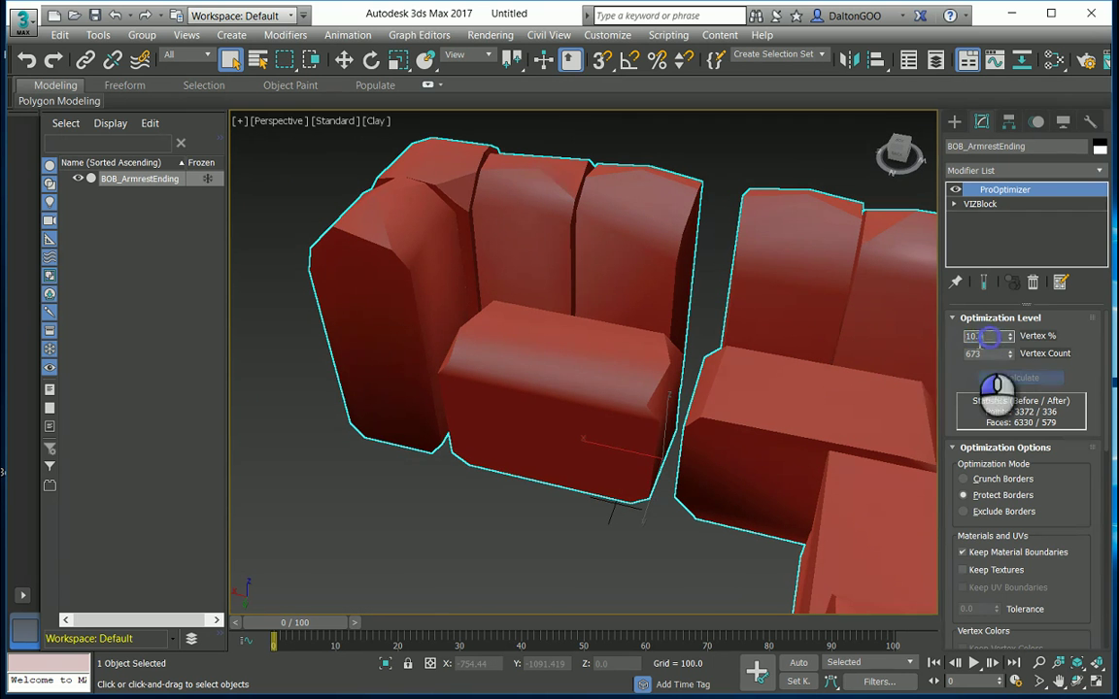
{"action": "type", "text": "5"}
{"action": "key", "text": "Return"}
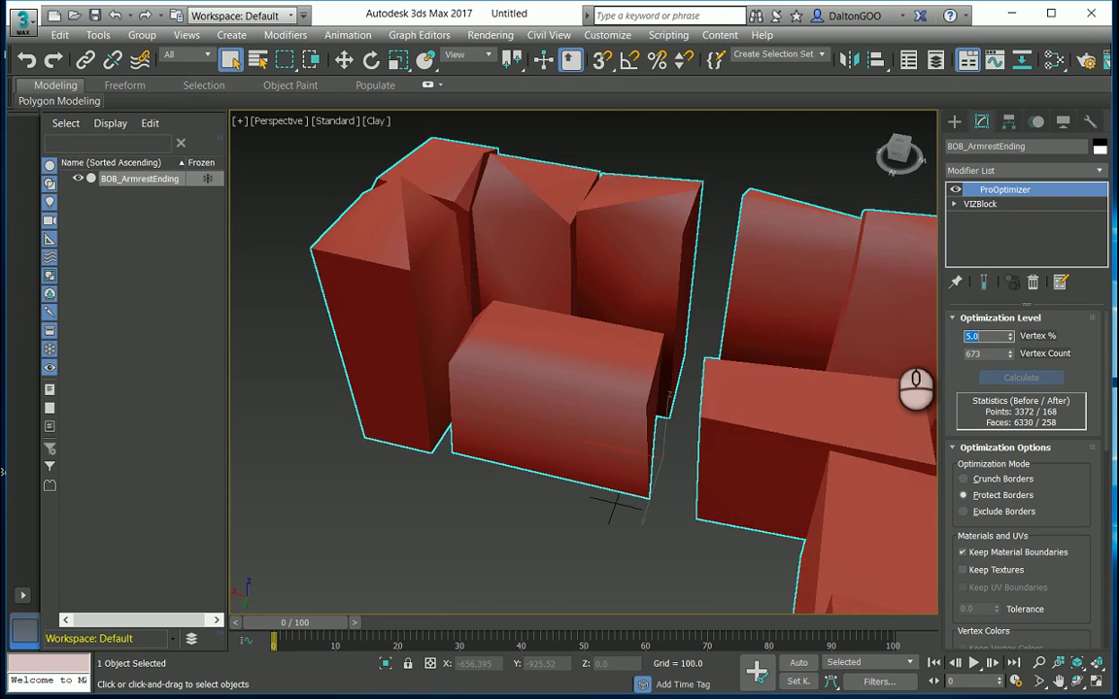
- Inspect the reduced mesh, then restore Vertex % to 20 for 673 points and 1233 faces
{"action": "middle_click_drag", "start_coordinate": [542, 553], "coordinate": [588, 456], "text": "alt"}
{"action": "scroll", "coordinate": [621, 457], "scroll_direction": "down", "scroll_amount": 5}
{"action": "left_click", "coordinate": [1000, 337]}
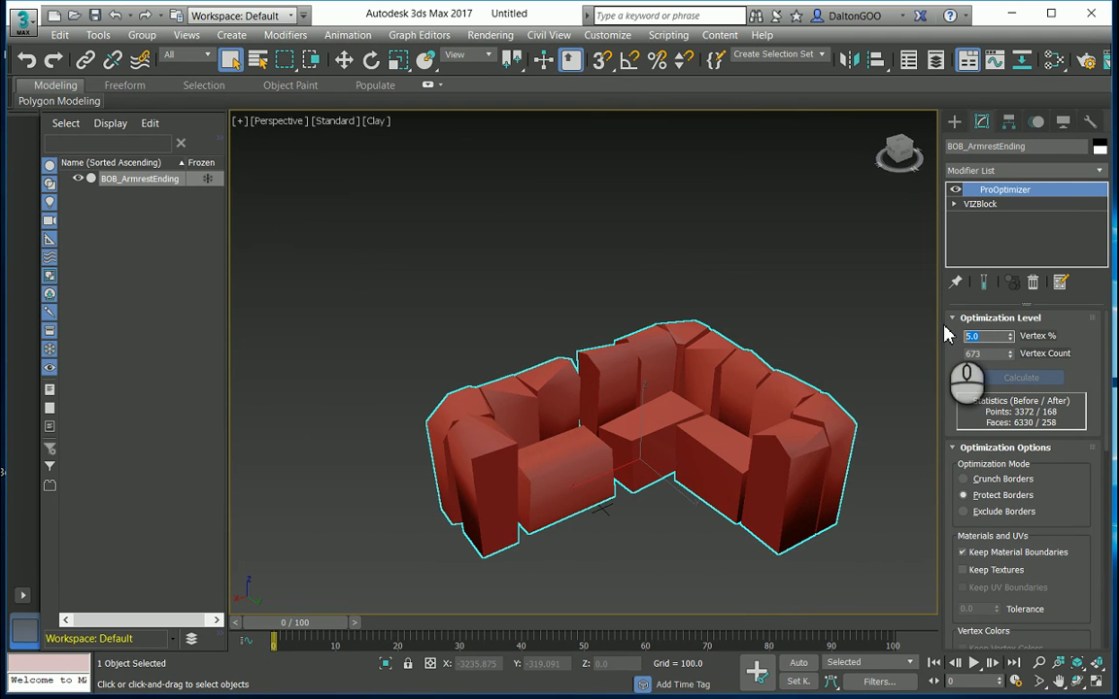
{"action": "type", "text": "20"}
{"action": "key", "text": "Return"}
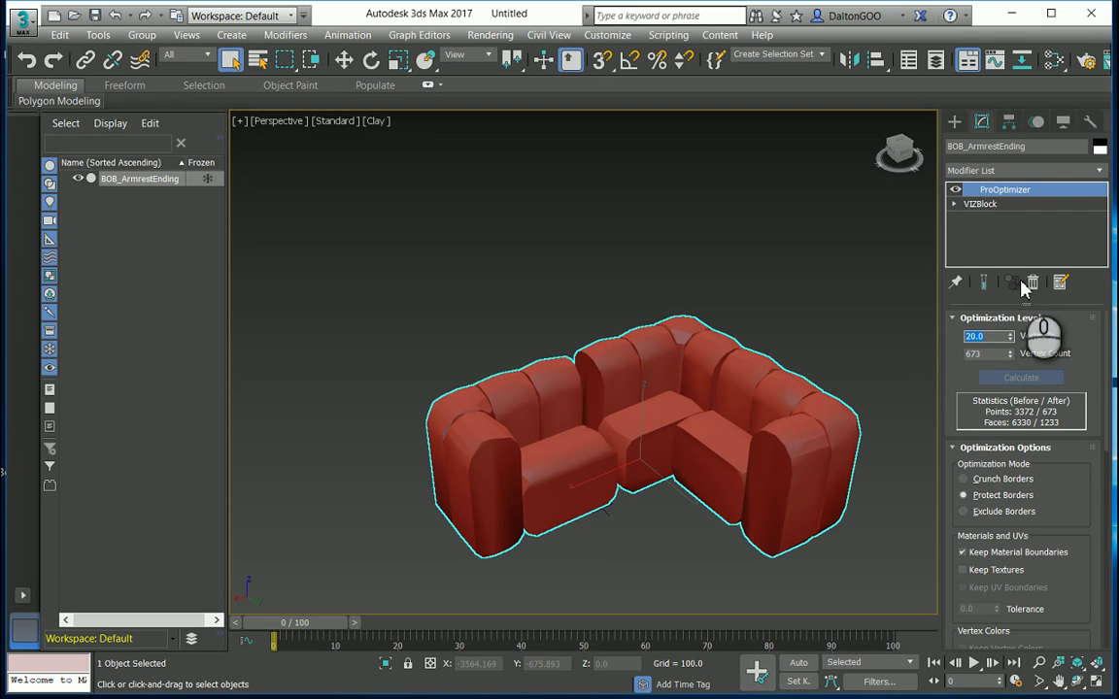
- Click empty viewport space to deselect the 673-point sofa
{"action": "left_click", "coordinate": [774, 332]}
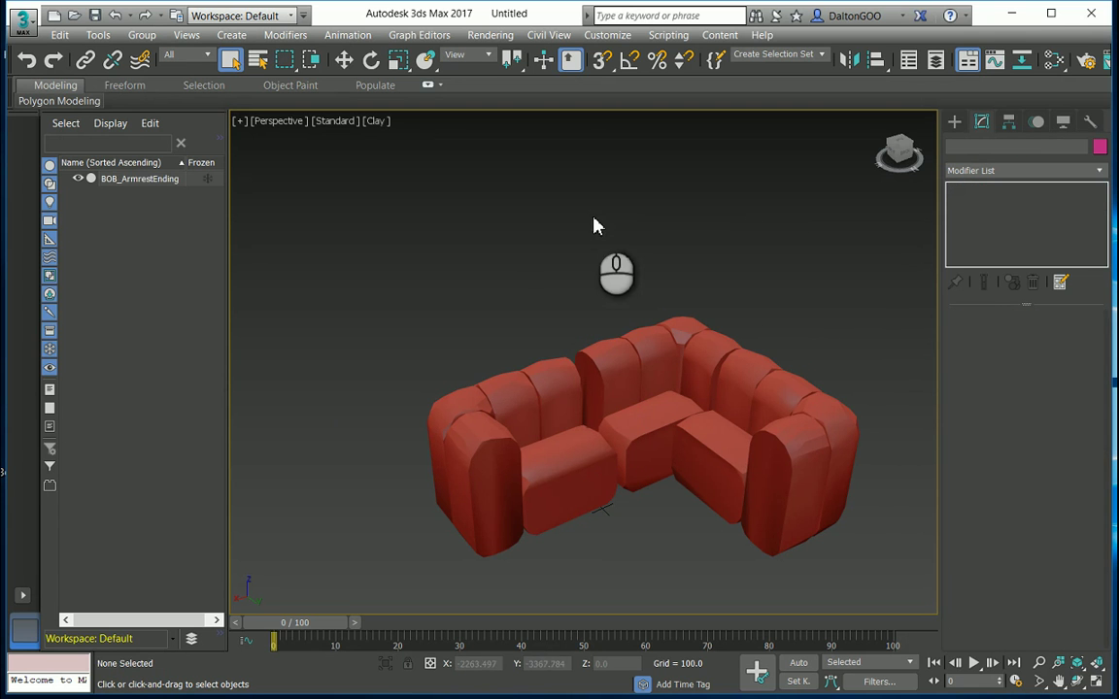
- Start an export to the Desktop, renaming BOB_ArmrestEnding.dwg to BOB_ArmrestEnding_1
{"action": "left_click", "coordinate": [24, 27]}
{"action": "mouse_move", "coordinate": [88, 296]}
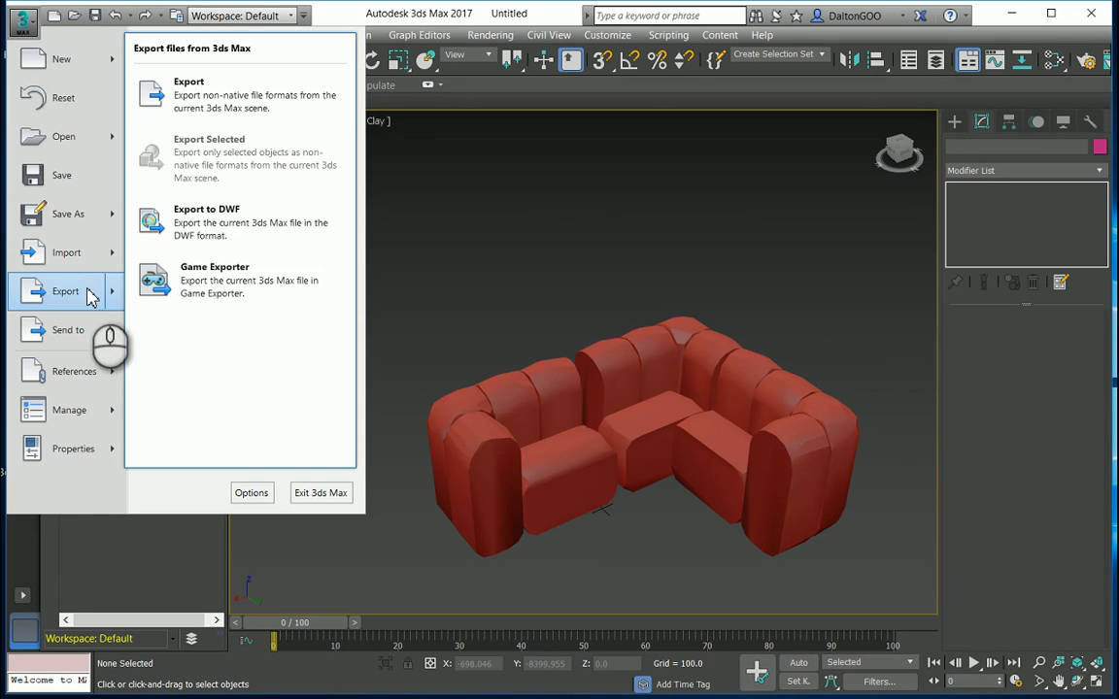
{"action": "left_click", "coordinate": [244, 102]}
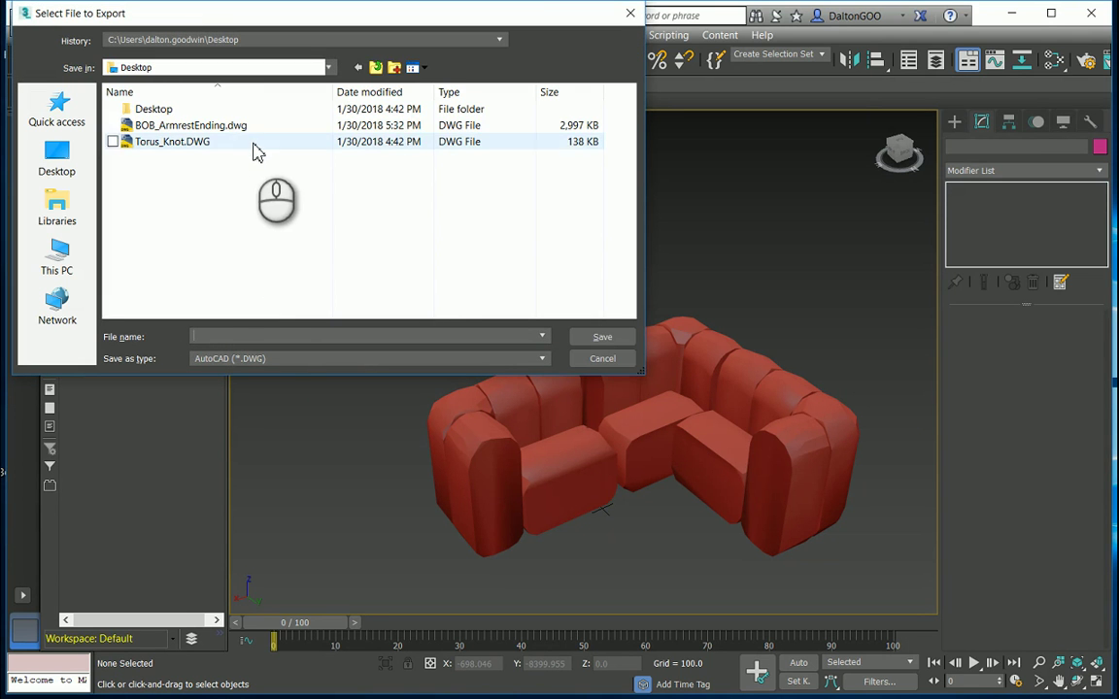
{"action": "left_click", "coordinate": [249, 130]}
{"action": "left_click", "coordinate": [322, 336]}
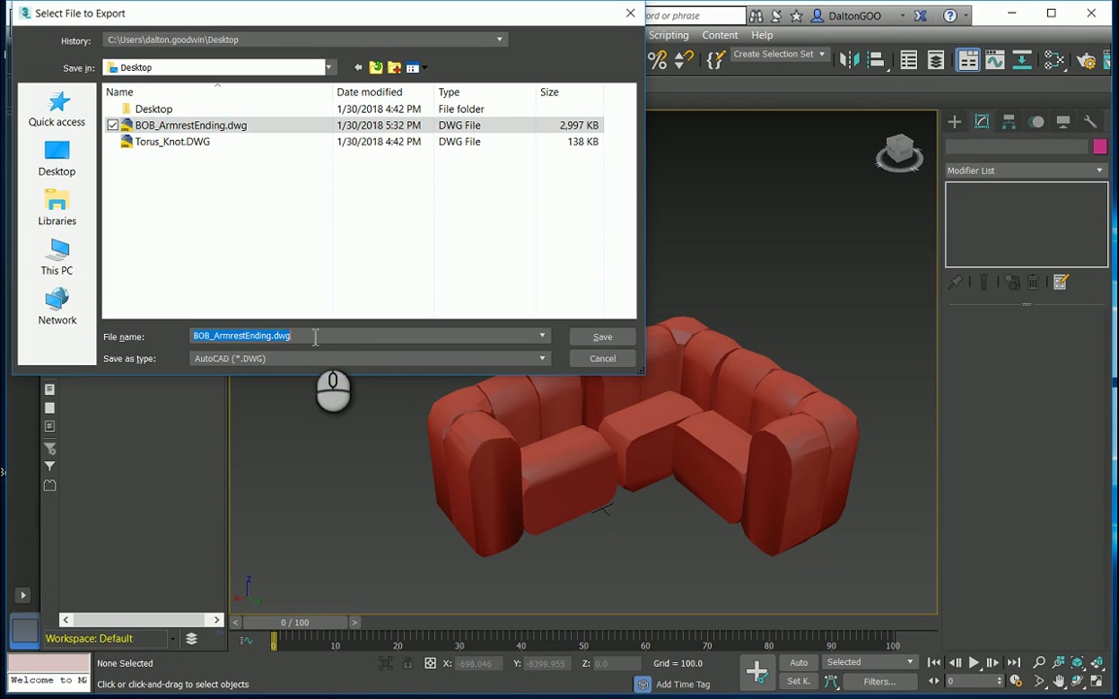
{"action": "left_click", "coordinate": [296, 336]}
{"action": "key", "text": "BackSpace"}
{"action": "key", "text": "BackSpace"}
{"action": "key", "text": "BackSpace"}
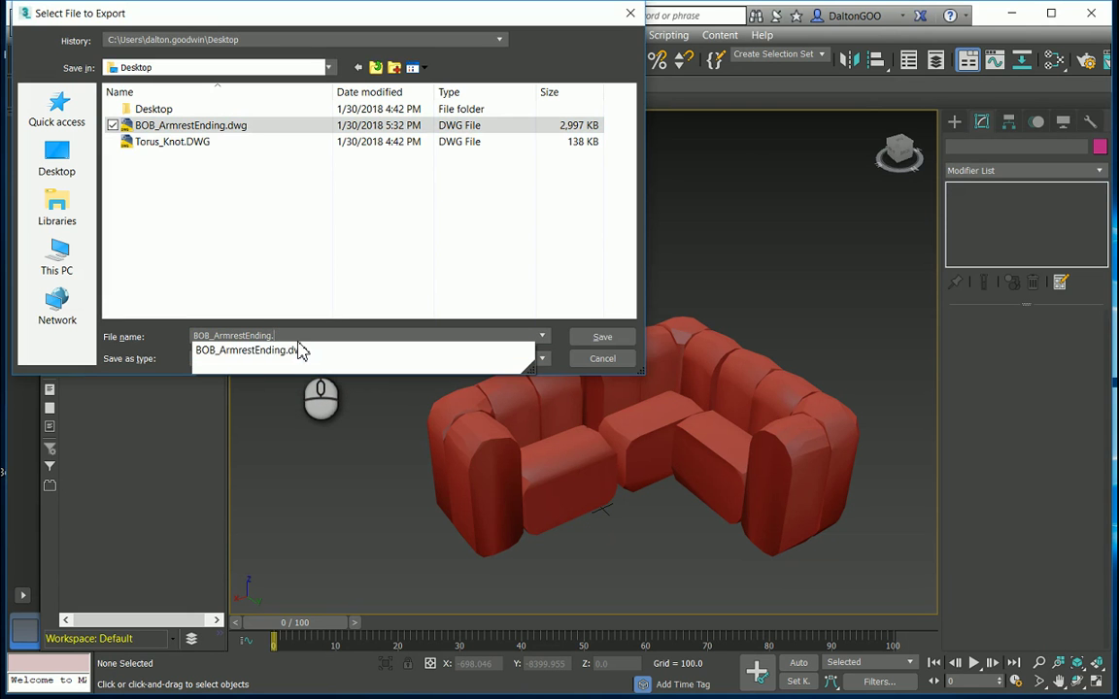
{"action": "type", "text": "_1"}
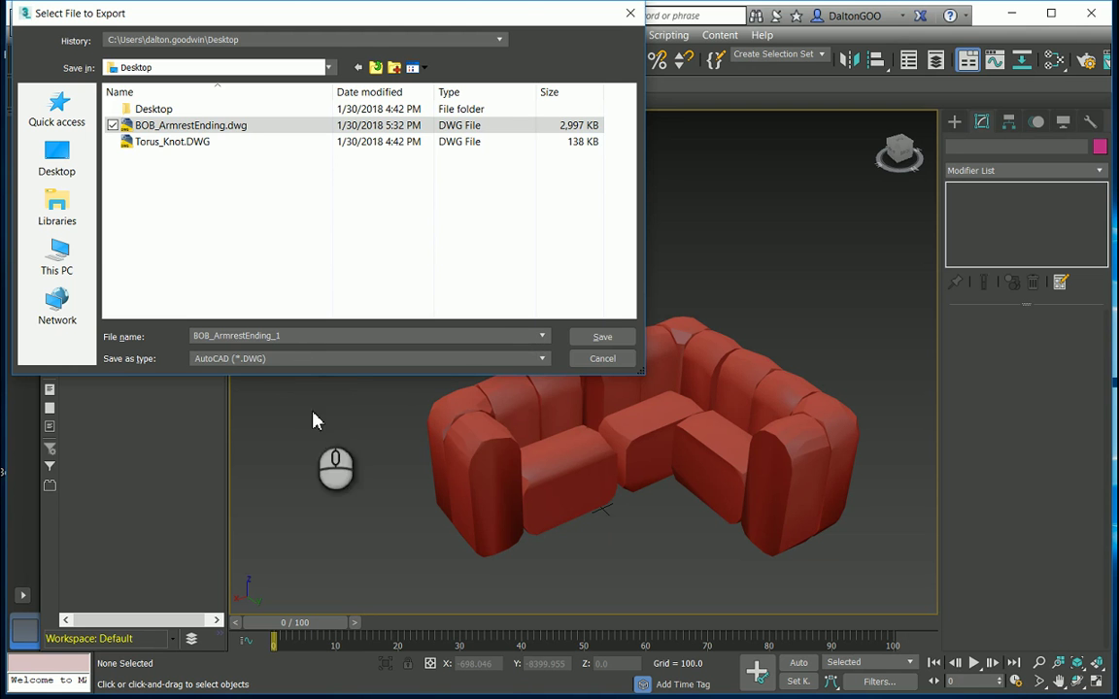
- Save BOB_ArmrestEnding_1 and accept the AutoCAD DWG export options
{"action": "left_click", "coordinate": [593, 335]}
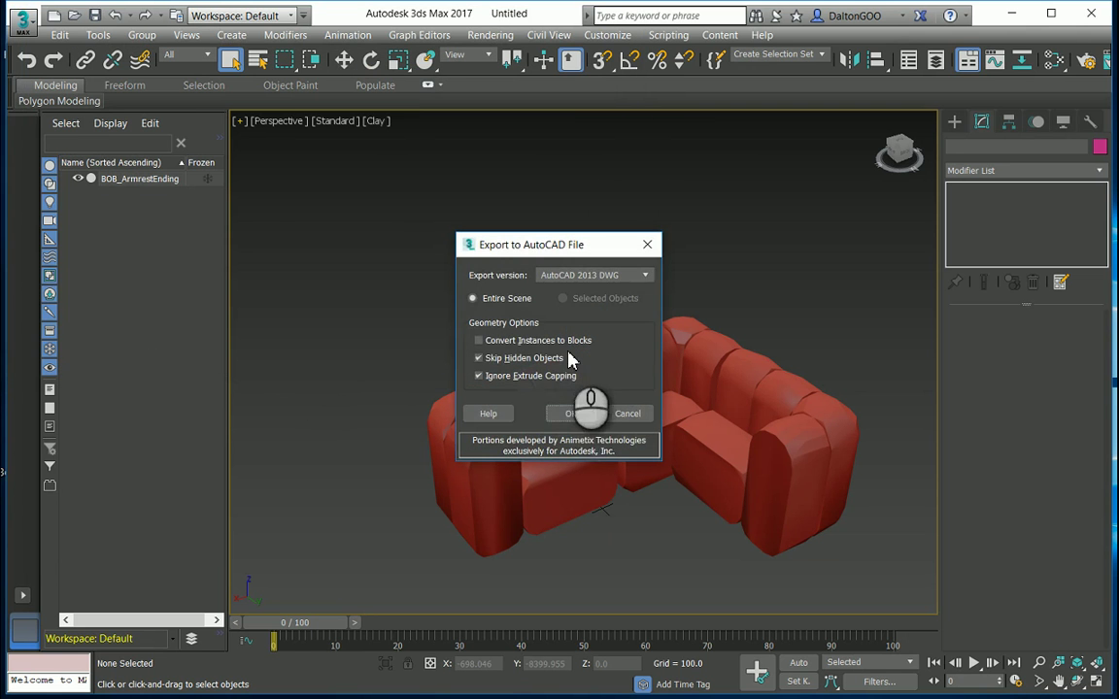
{"action": "left_click", "coordinate": [574, 413]}
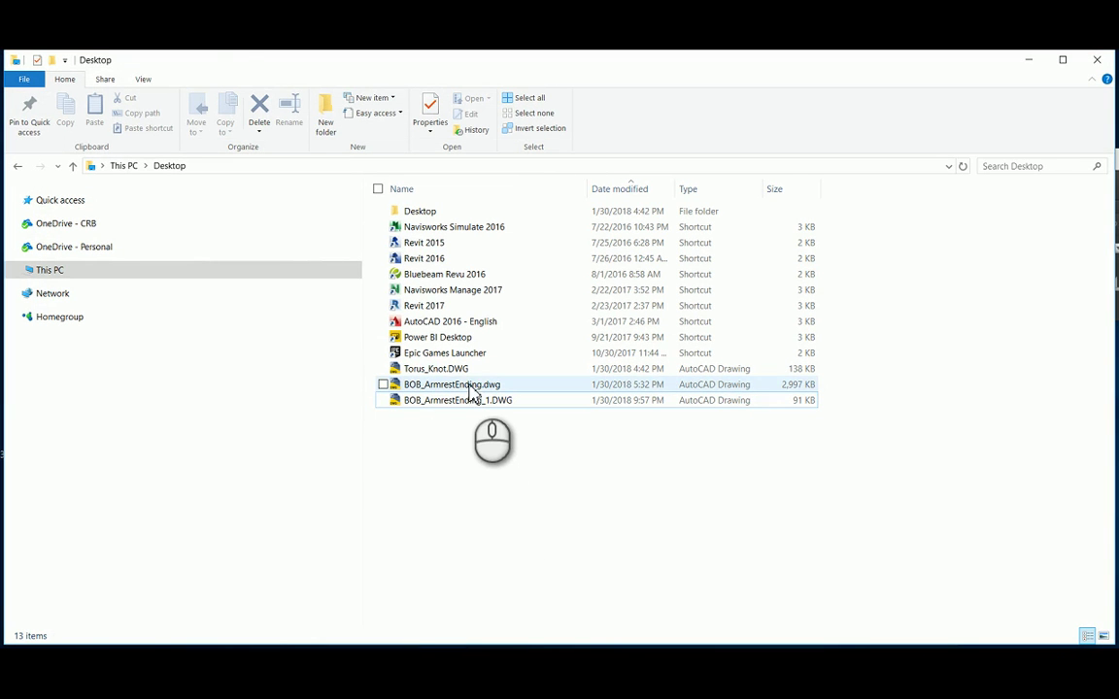
- Compare the 2,997 KB original DWG with the 91 KB export, then minimize Explorer
{"action": "left_click", "coordinate": [470, 385]}
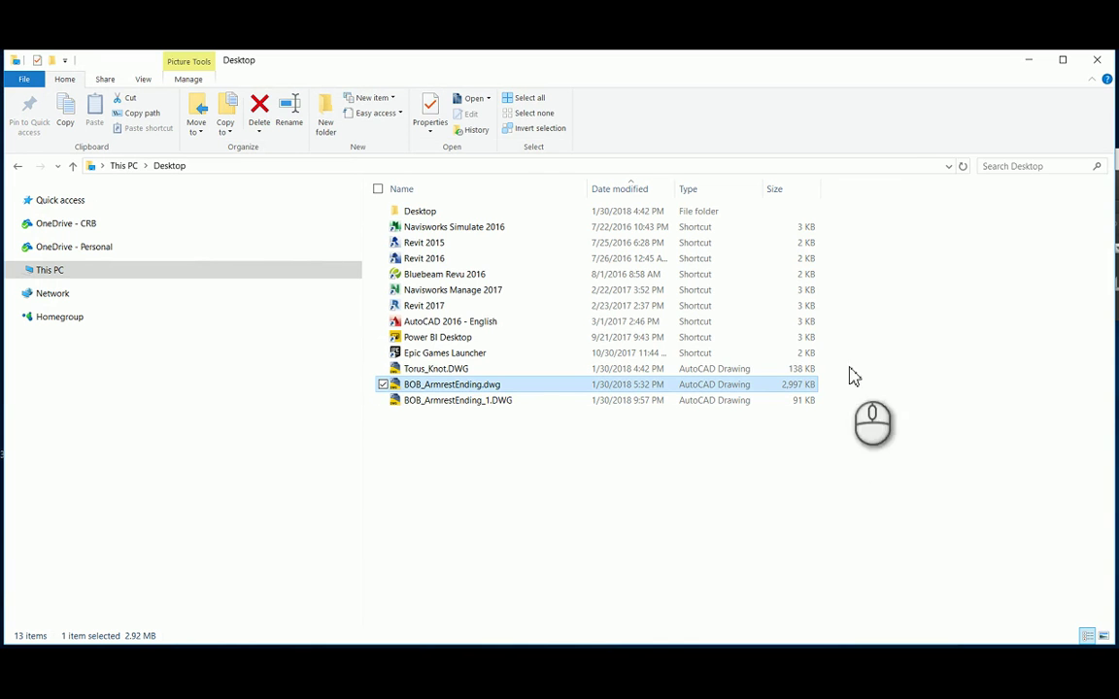
{"action": "left_click", "coordinate": [478, 400]}
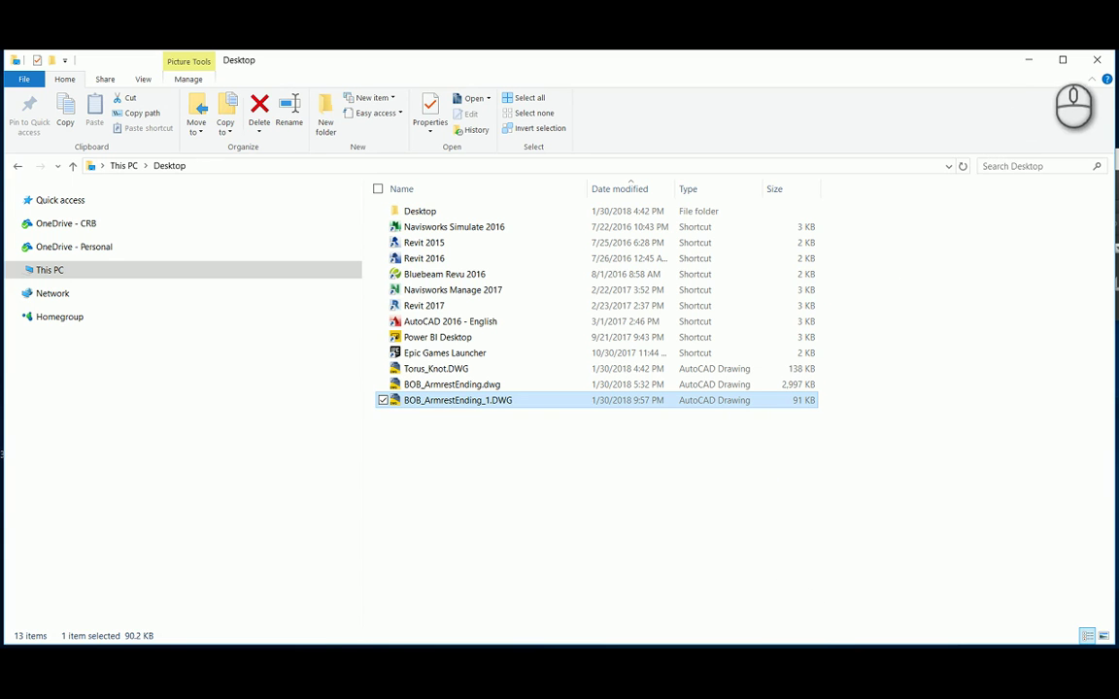
{"action": "left_click", "coordinate": [1032, 61]}
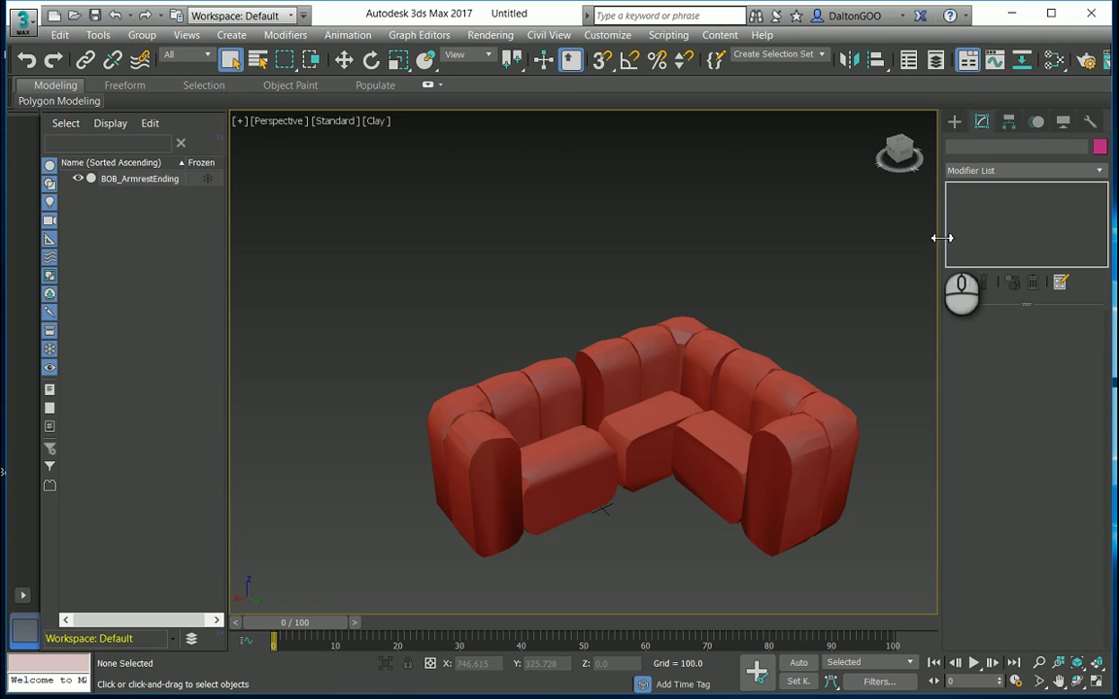